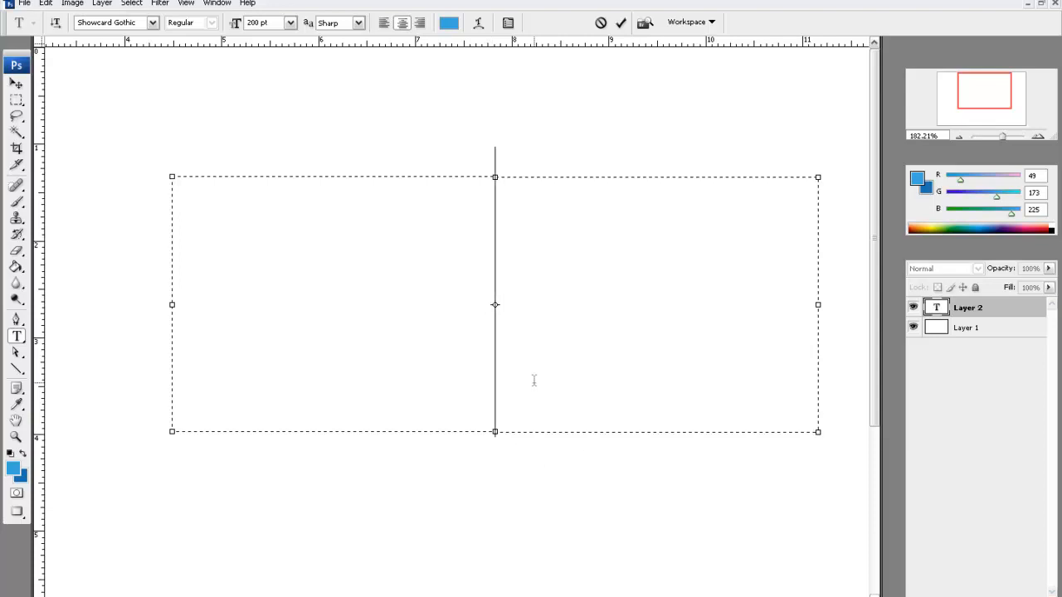
Step: Enter the text "HI" in the open text box and commit it, keeping its layer selected
type("HI")
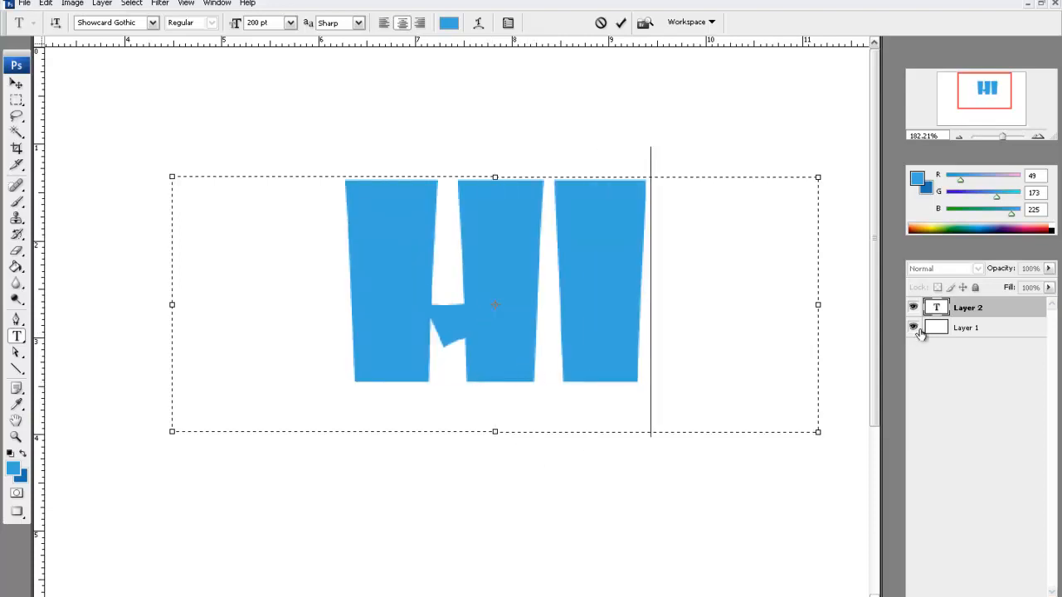
left_click(987, 326)
left_click(989, 307)
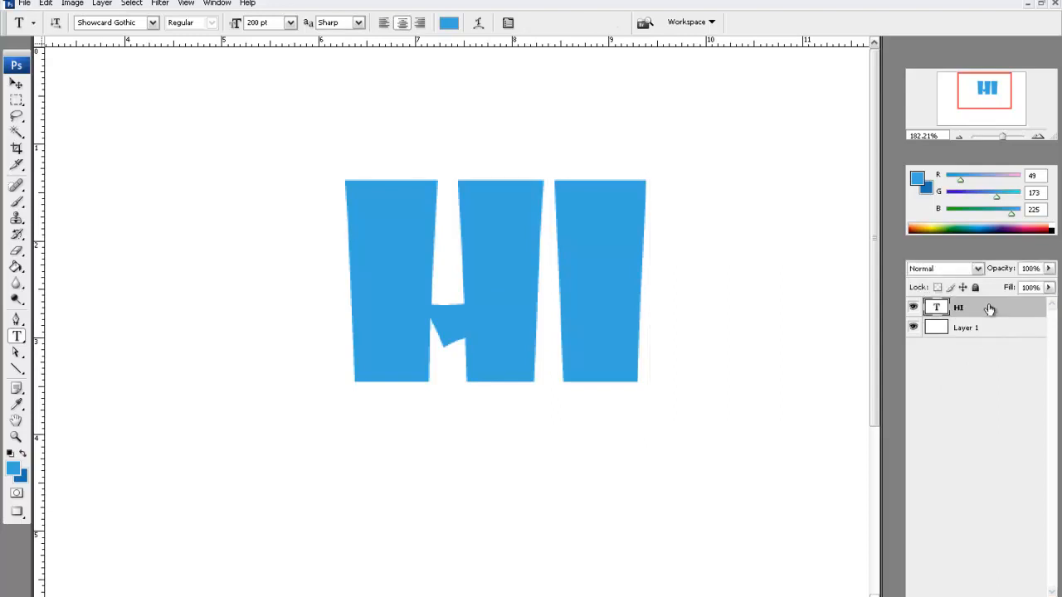
Step: Duplicate the HI text layer as "HI copy" in the same document
right_click(989, 308)
left_click(973, 322)
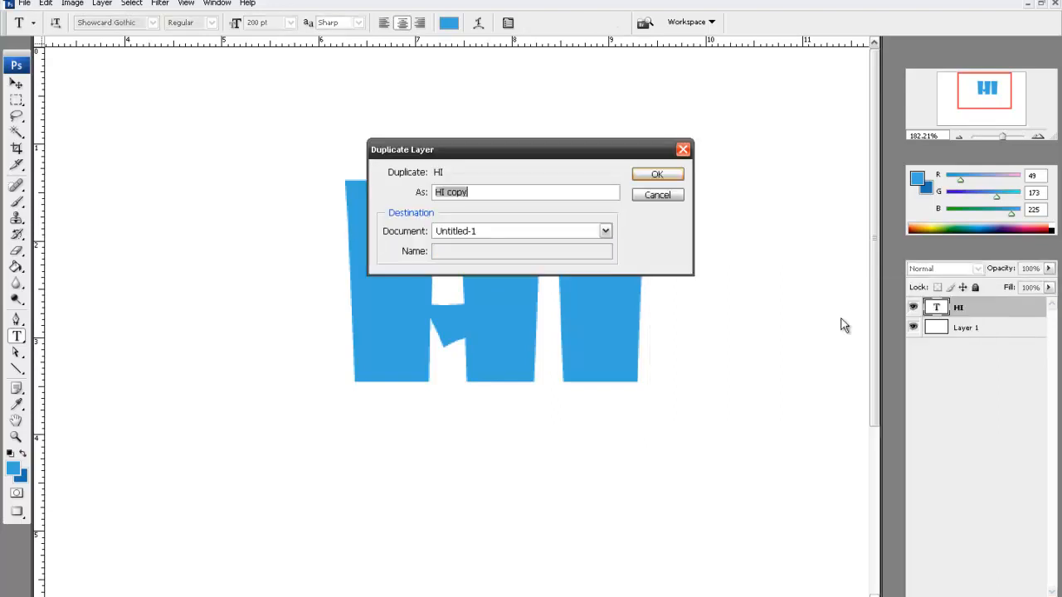
left_click(657, 174)
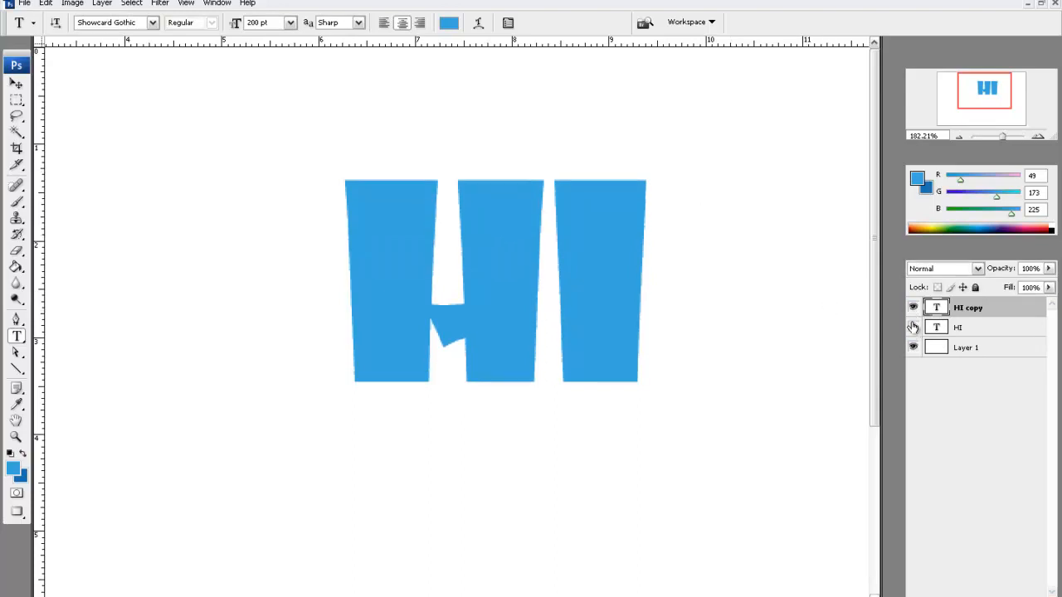
Step: Hide the HI copy layer and recolor all the text on the original HI layer with the darker blue background color
left_click(913, 308)
left_click(947, 330)
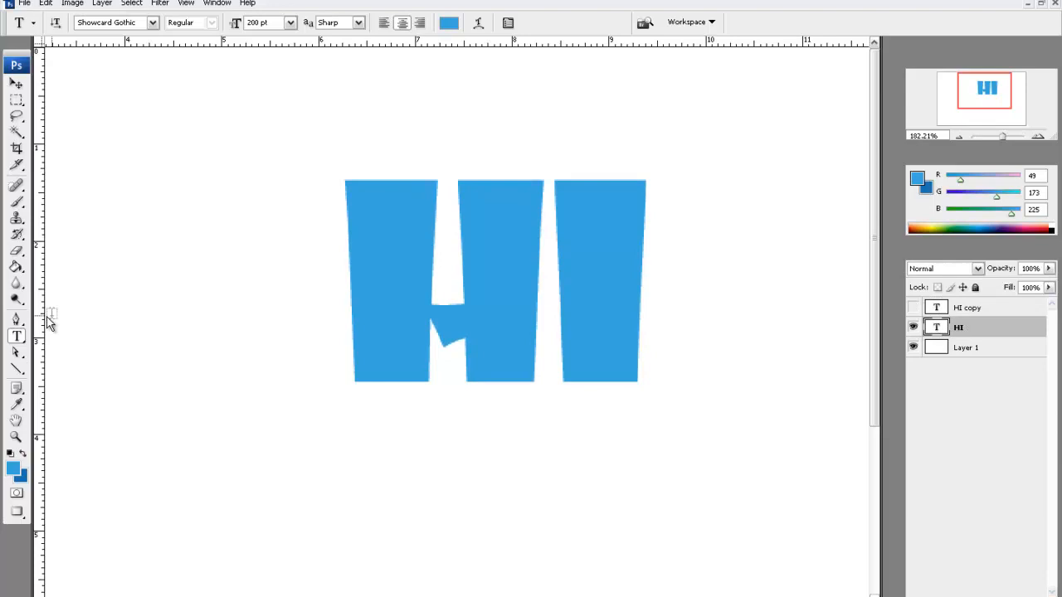
left_click(357, 292)
key("ctrl+a")
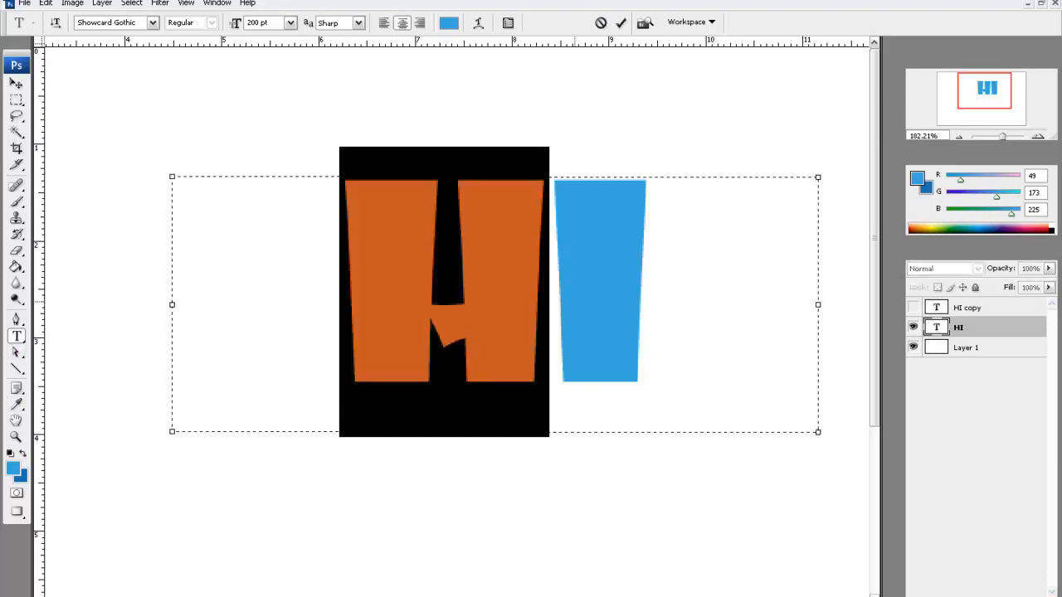
left_click(22, 453)
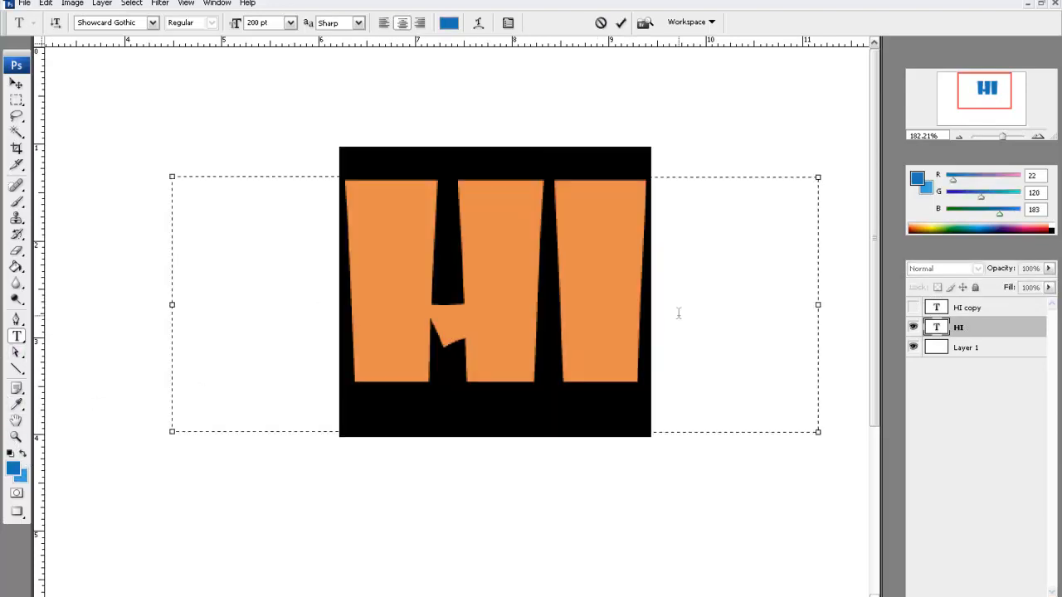
left_click(677, 312)
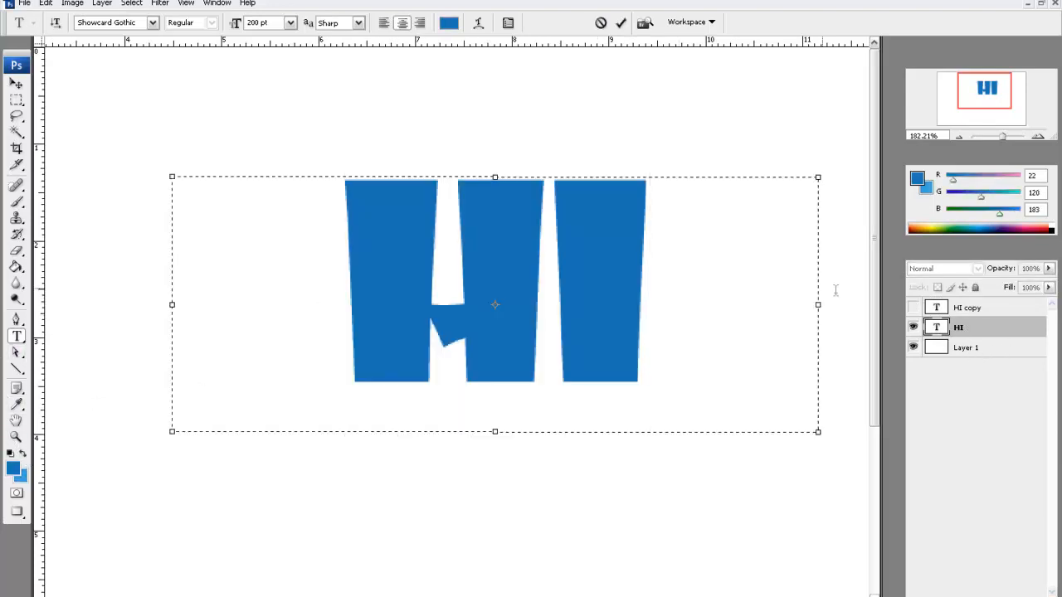
Step: Rasterize both the HI copy and HI text layers, and make HI copy visible again
left_click(968, 309)
right_click(968, 309)
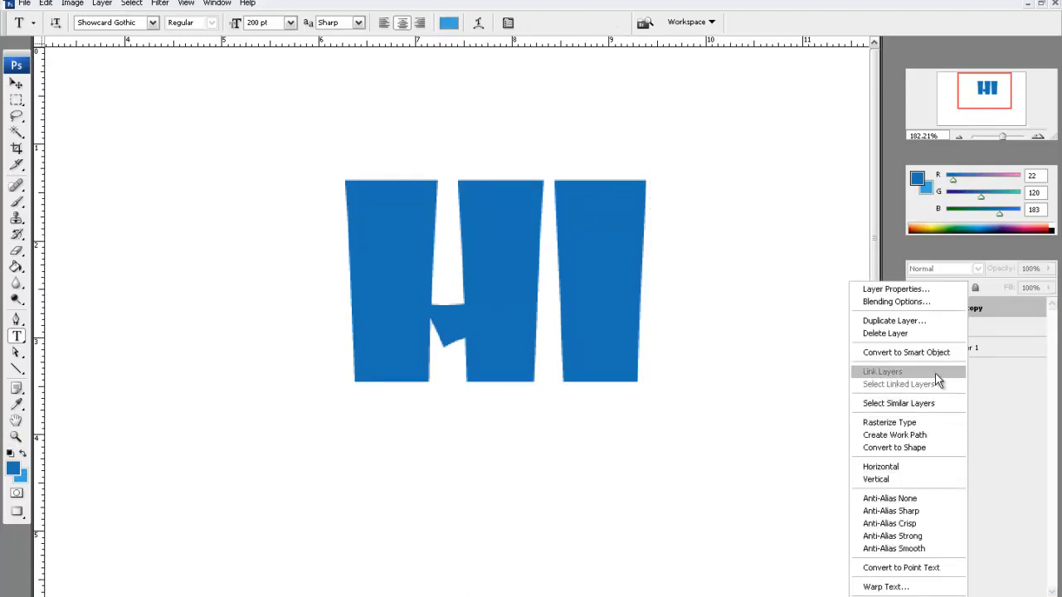
left_click(938, 422)
left_click(987, 331)
right_click(987, 331)
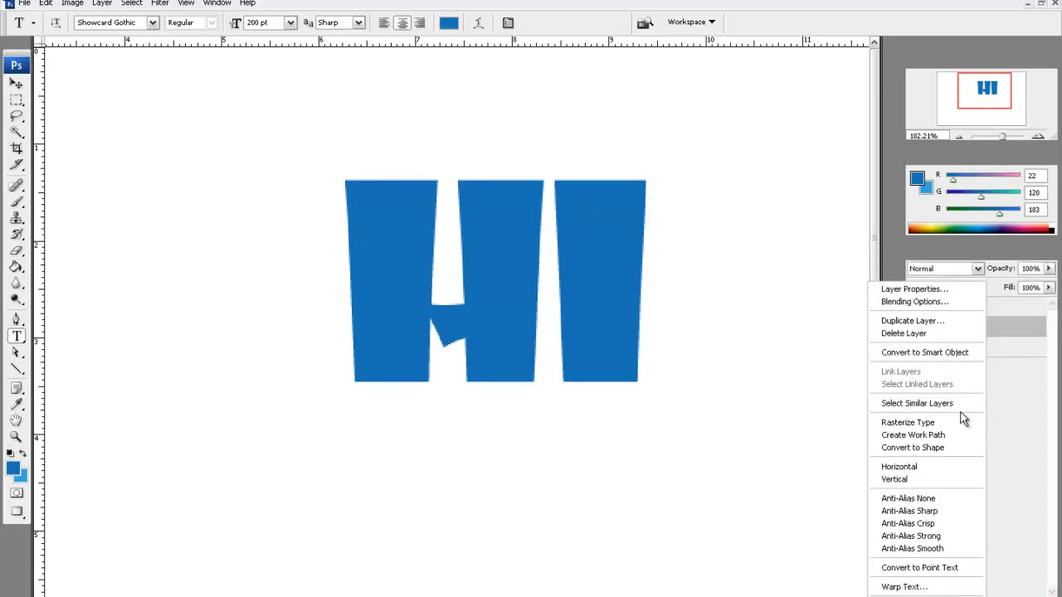
left_click(957, 417)
left_click(913, 309)
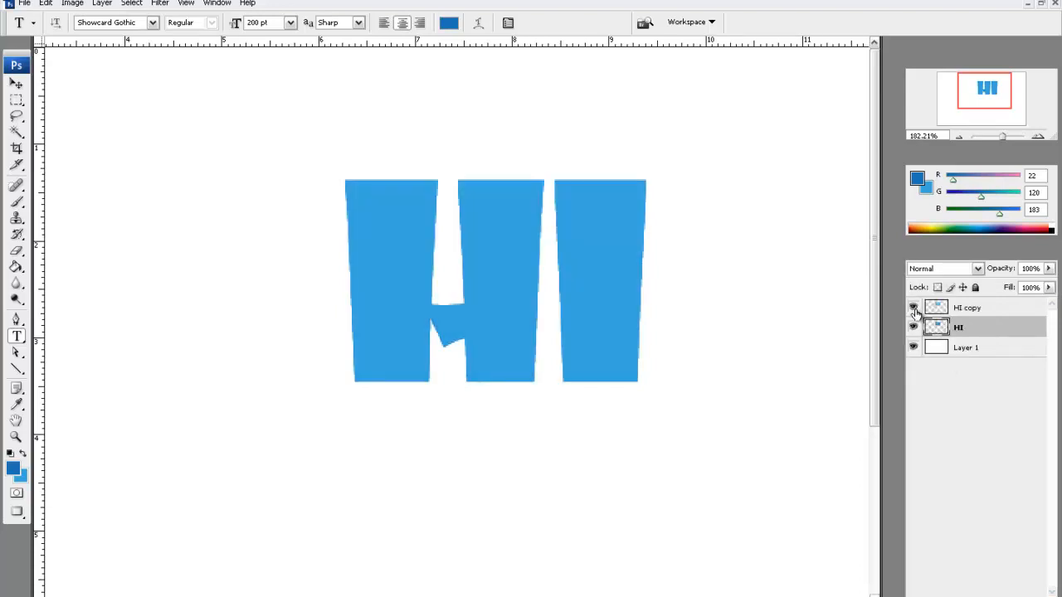
Step: Move the HI copy layer slightly up and to the left, leaving the darker HI layer in place as an offset behind it
left_click(16, 84)
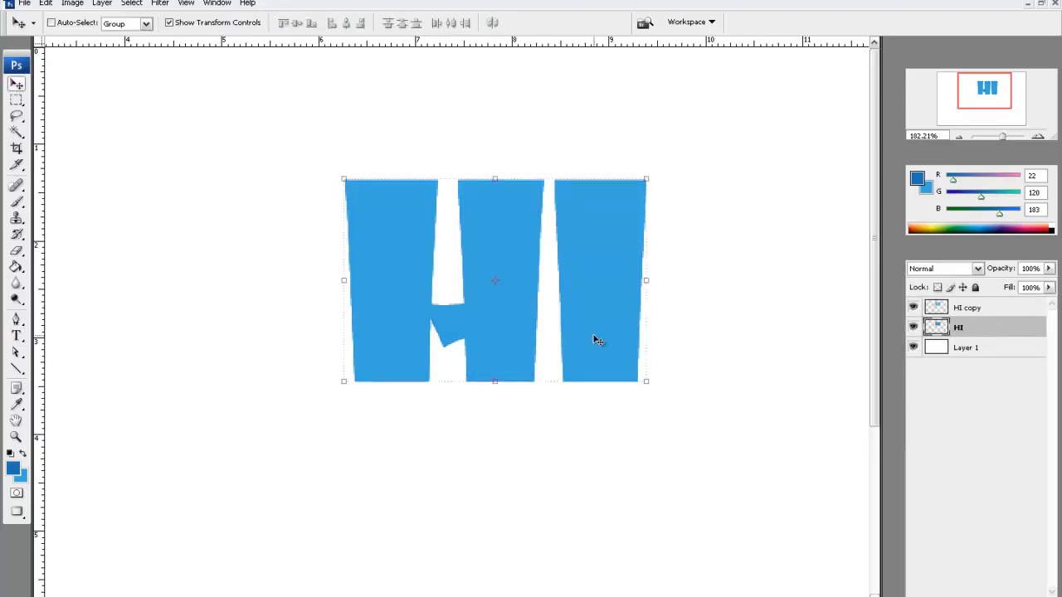
left_click_drag(600, 314, 605, 304)
key("ctrl+z")
left_click(956, 311)
mouse_move(595, 297)
left_mouse_down()
mouse_move(595, 284)
mouse_move(584, 286)
left_mouse_up()
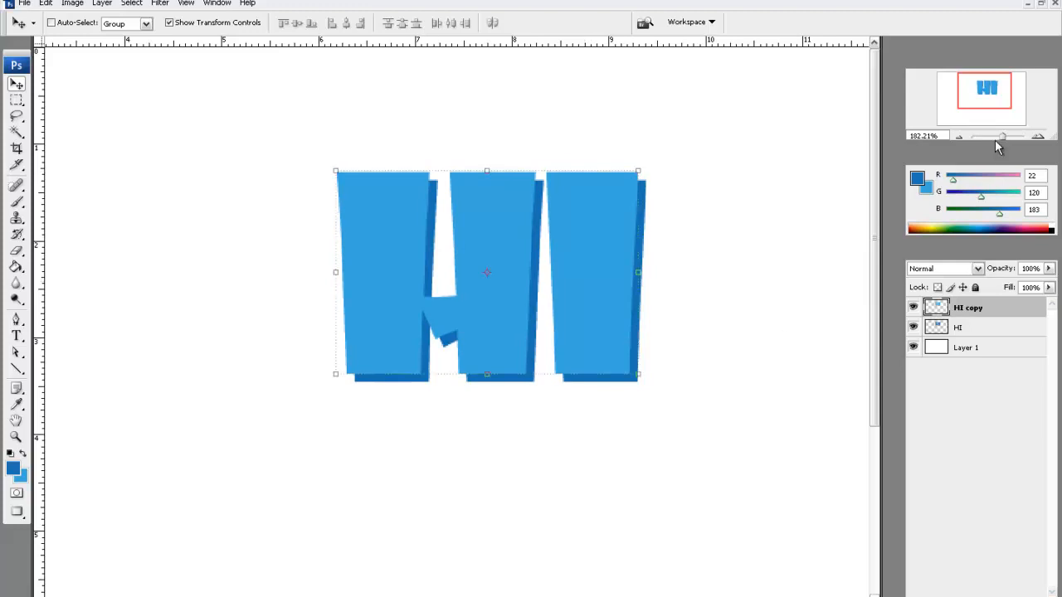
Step: On the HI layer, draw a Pen path around the gap at the lower-left corner of the H's left leg
left_click_drag(998, 139, 1016, 137)
scroll(581, 346, "up", 5)
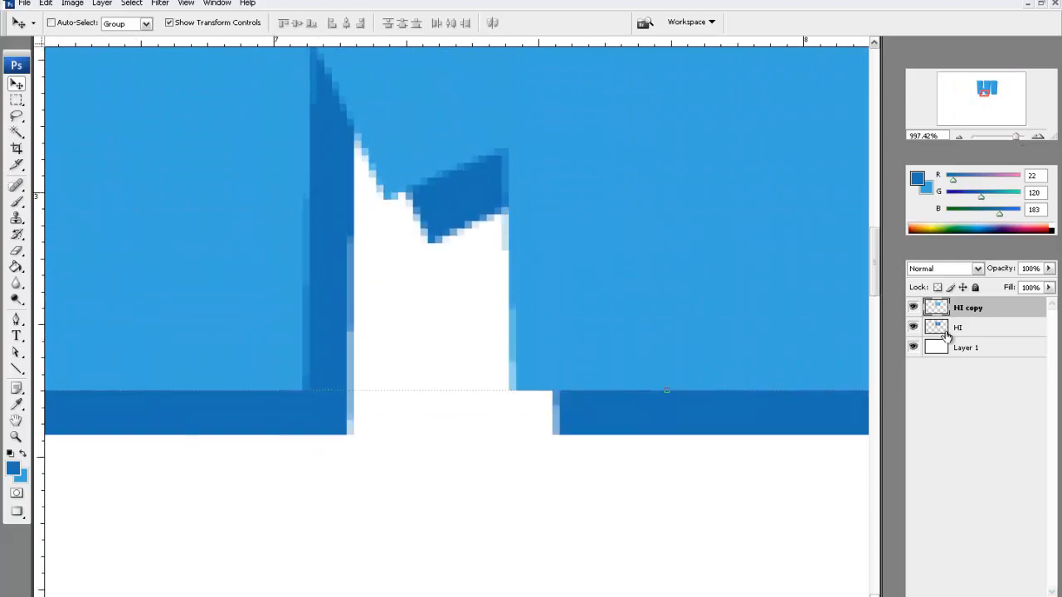
left_click(988, 331)
scroll(502, 588, "left", 6)
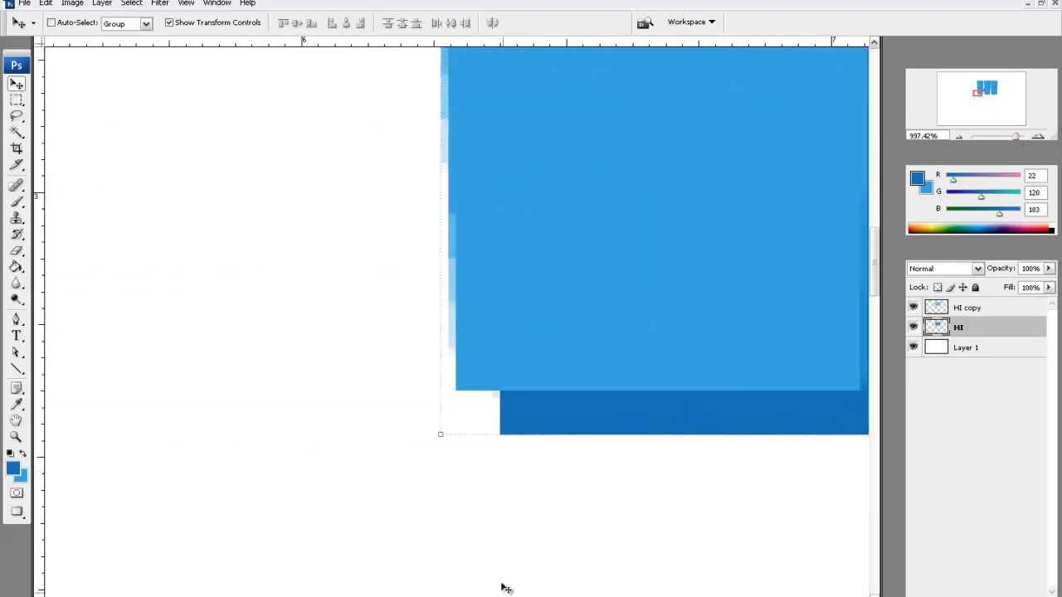
left_click(16, 321)
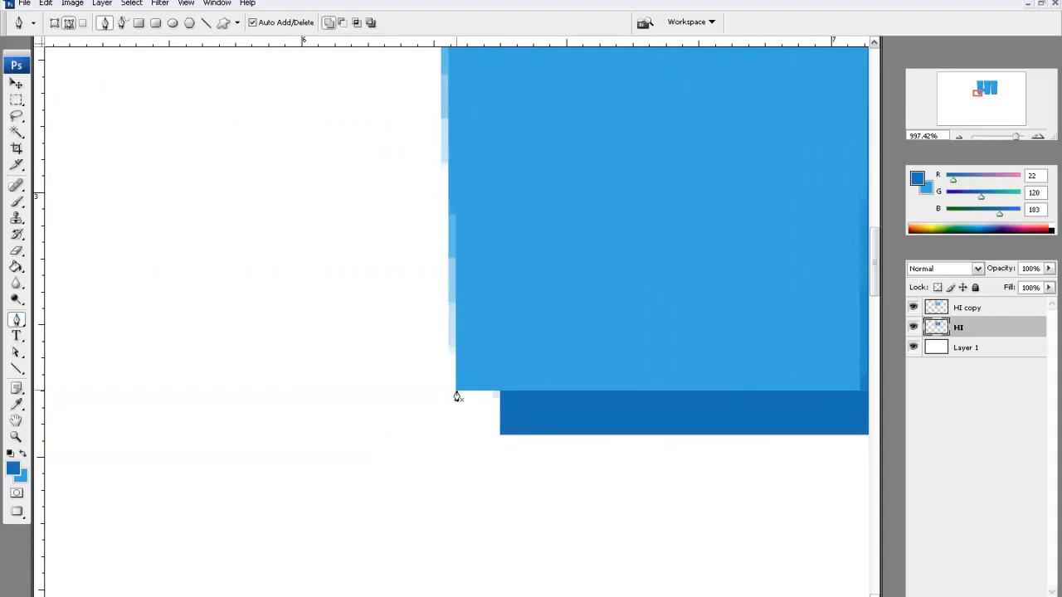
left_click(500, 433)
left_click(466, 378)
Step: Fill the corner path with the foreground color at 100% opacity and delete the work path
right_click(500, 375)
left_click(558, 462)
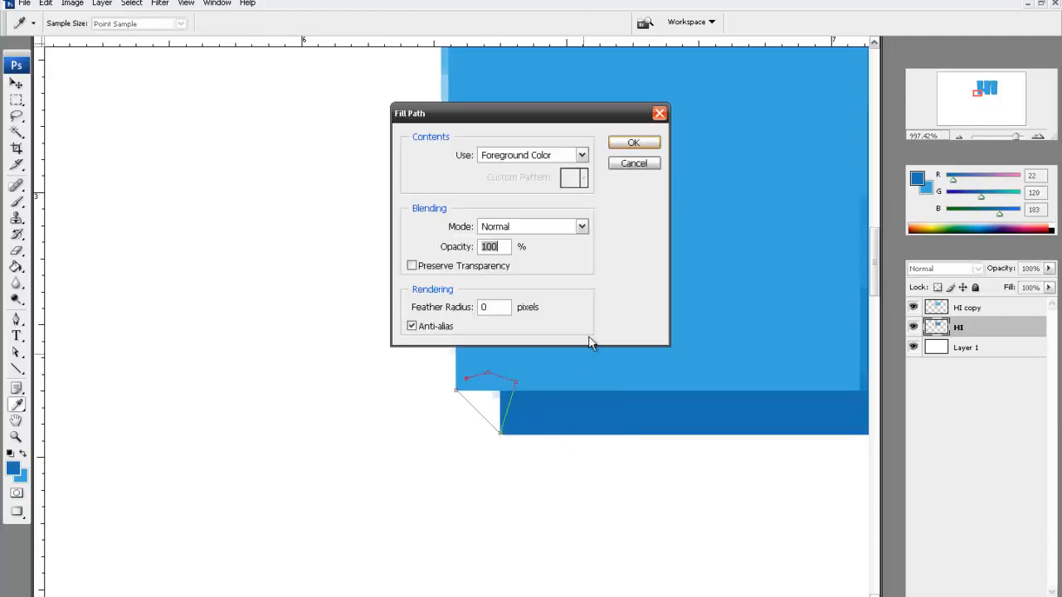
left_click(634, 143)
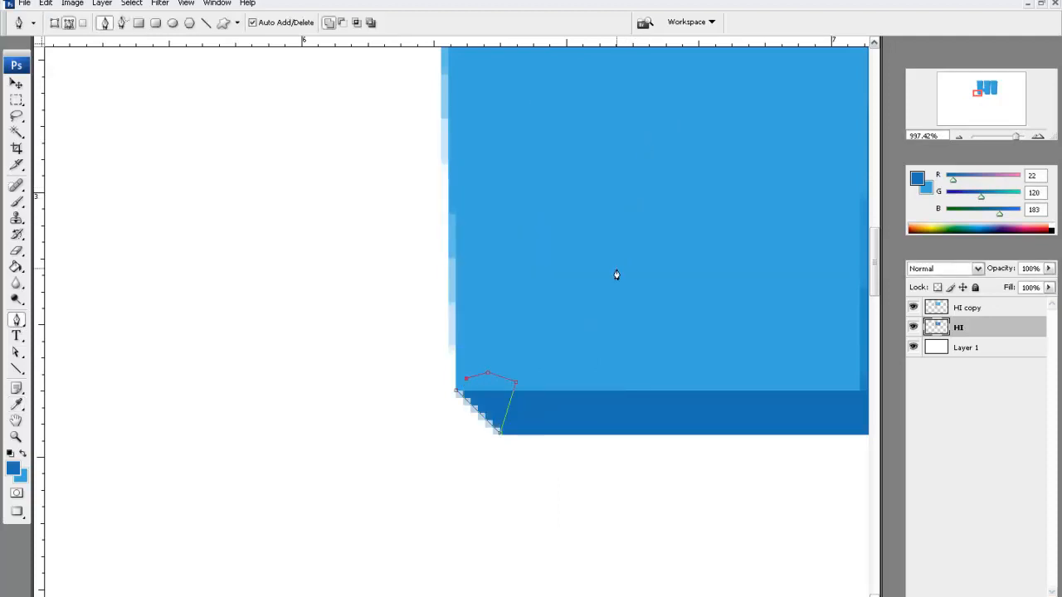
left_click(1012, 254)
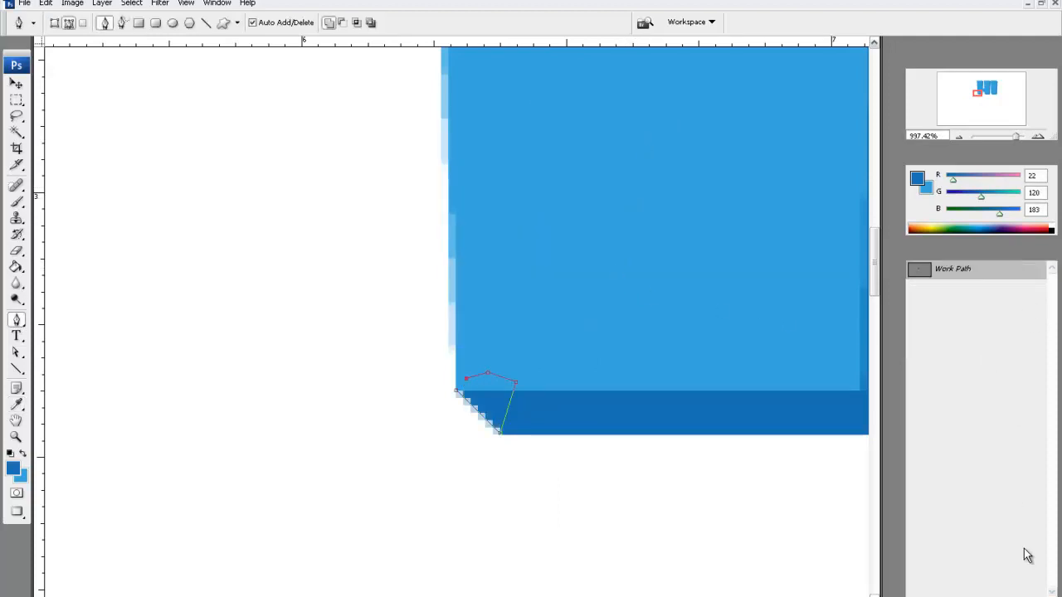
left_click(1023, 590)
left_click(493, 231)
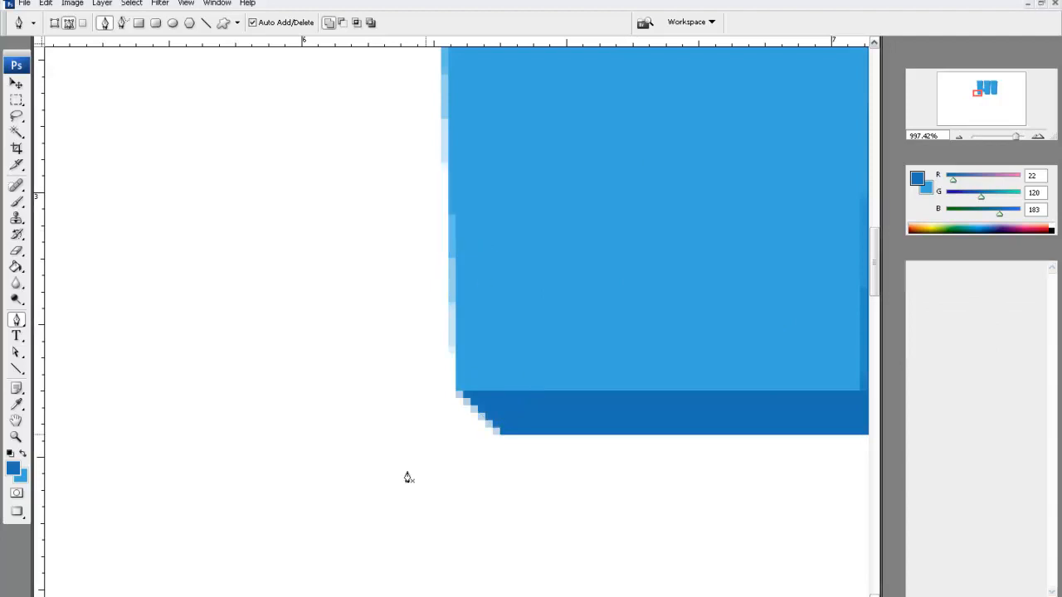
Step: Draw a Pen path around the gap at the lower tip of the H's crossbar and fill it with the foreground color
left_click_drag(458, 595, 510, 595)
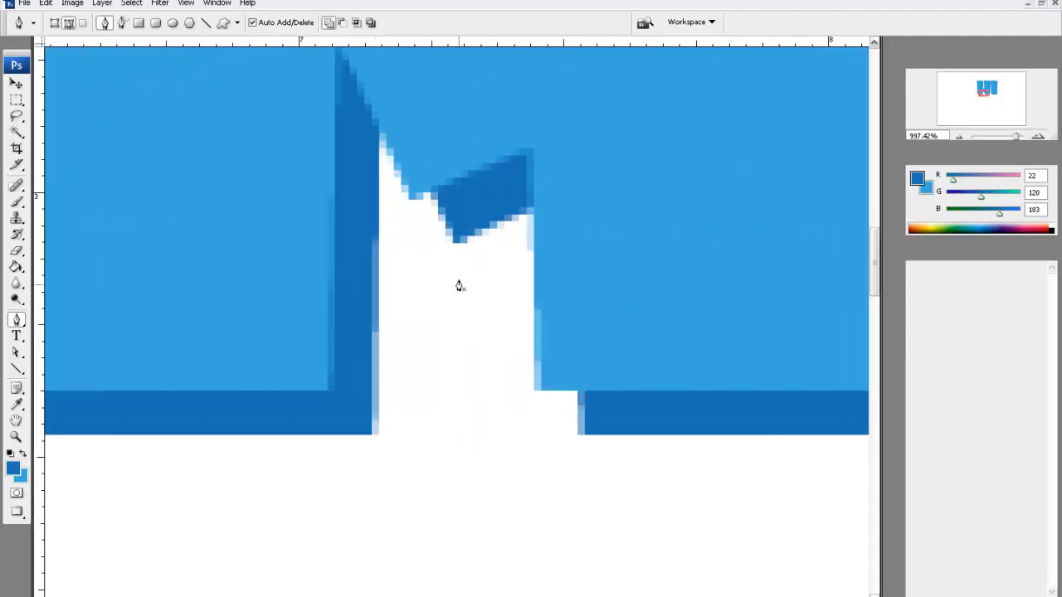
left_click(415, 196)
left_click_drag(457, 243, 457, 188)
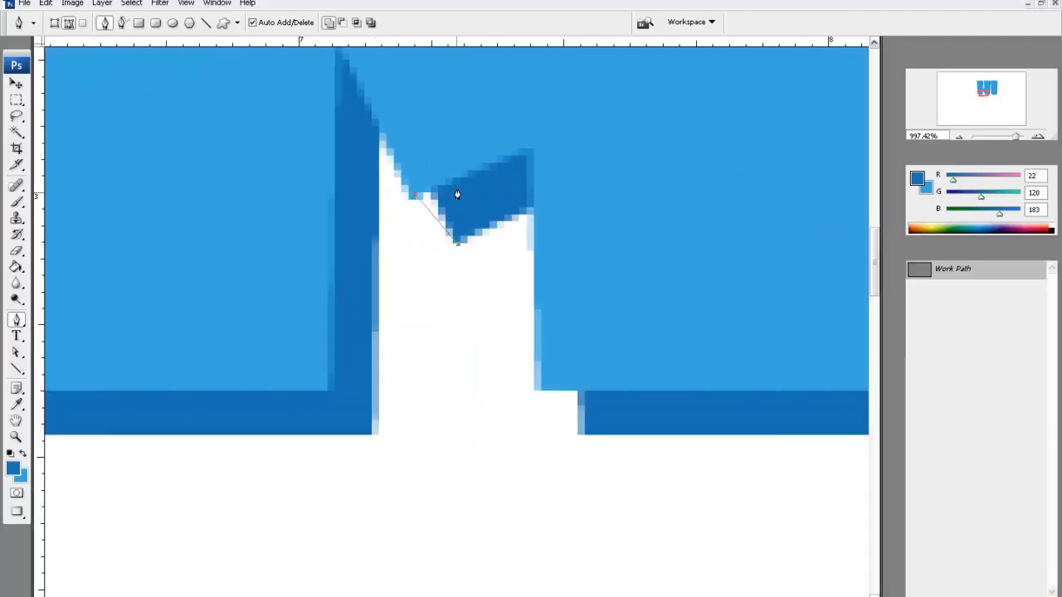
right_click(438, 184)
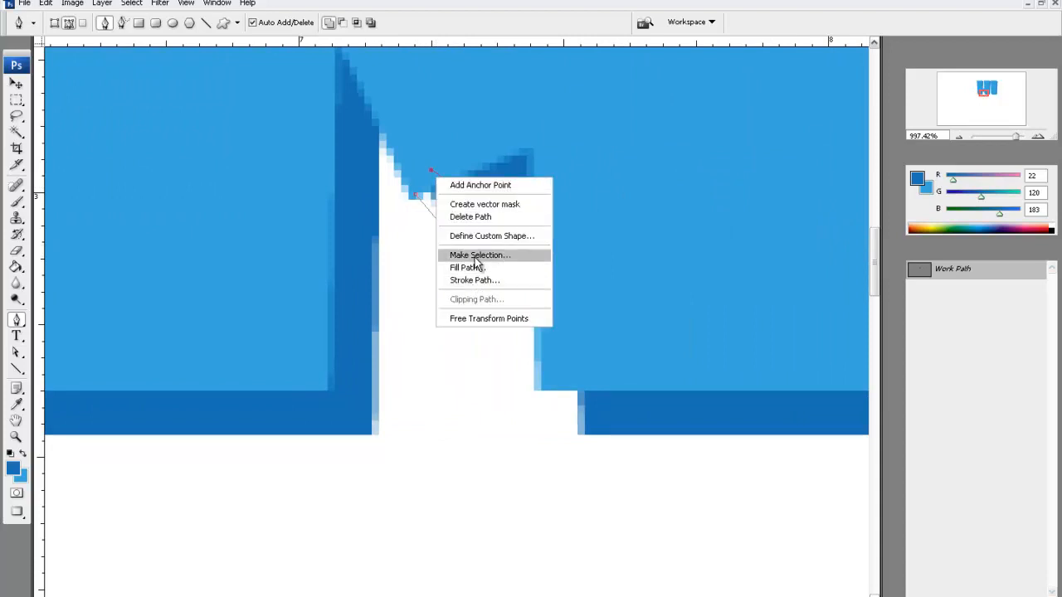
left_click(473, 266)
left_click(634, 143)
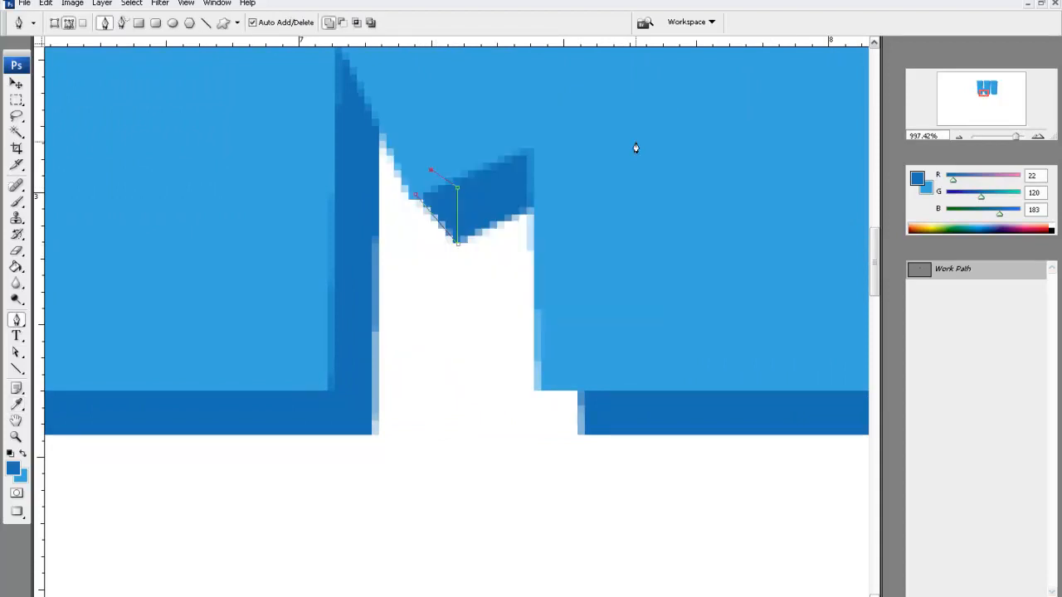
Step: Delete the work path used for the crossbar fill
left_click(953, 331)
left_click(1007, 272)
left_click(1031, 594)
left_click(503, 232)
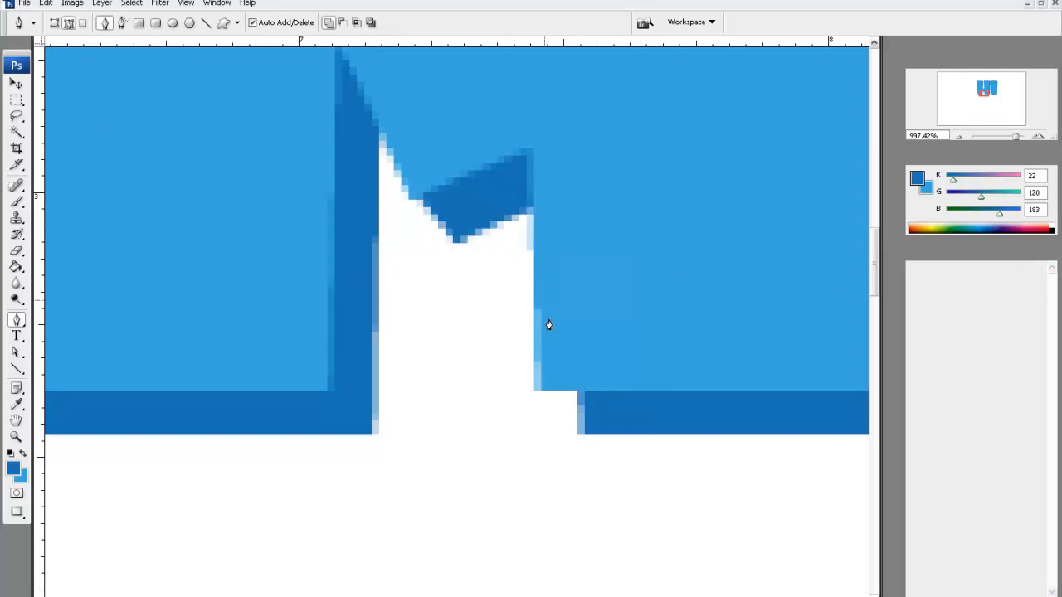
Step: Fill the gap at the lower-left corner of the H's right leg using a Pen path, and delete that path
left_click(539, 390)
left_click(582, 433)
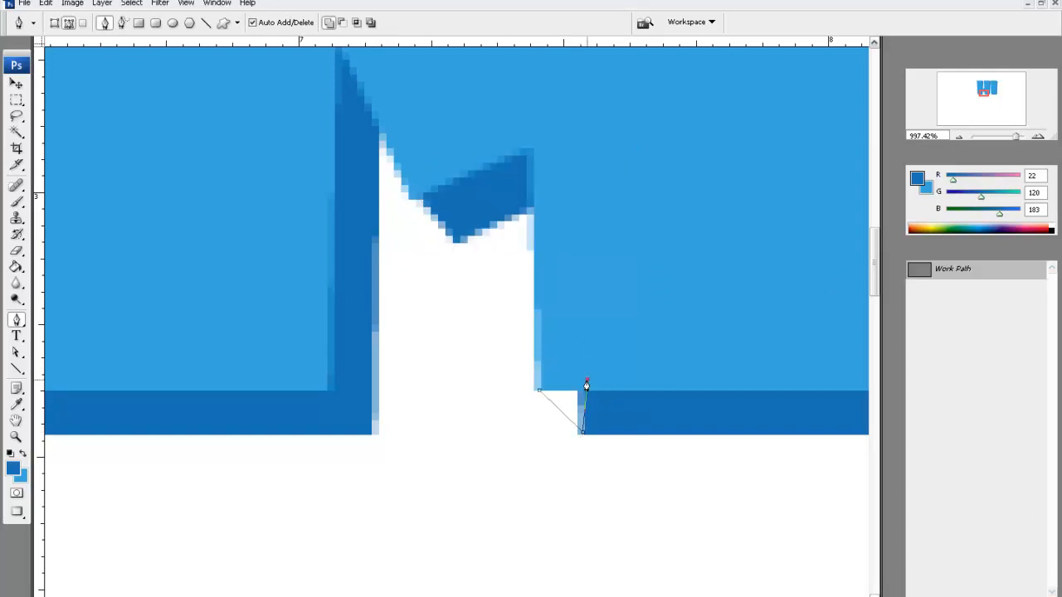
right_click(561, 382)
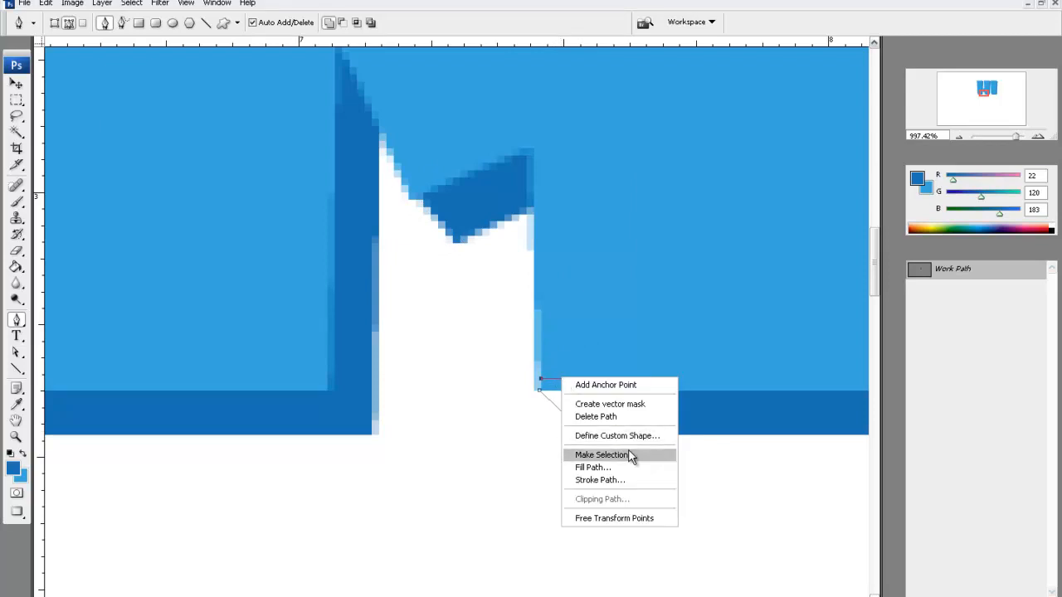
left_click(630, 470)
left_click(642, 144)
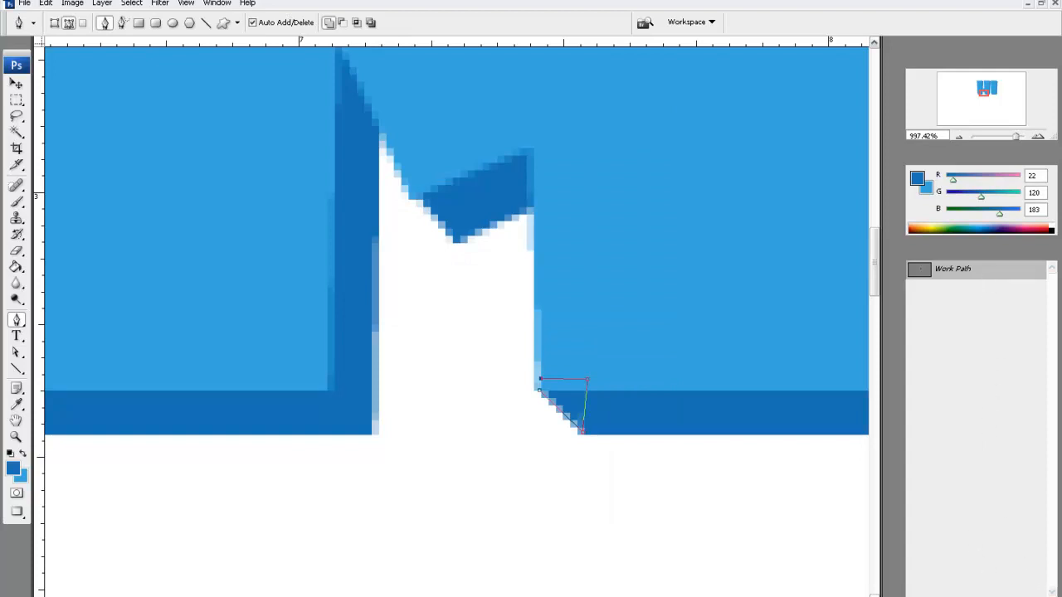
key("Delete")
left_click(516, 230)
Step: Draw a Pen path around the gap at the upper-right corner of the H's left leg
scroll(678, 431, "up", 3)
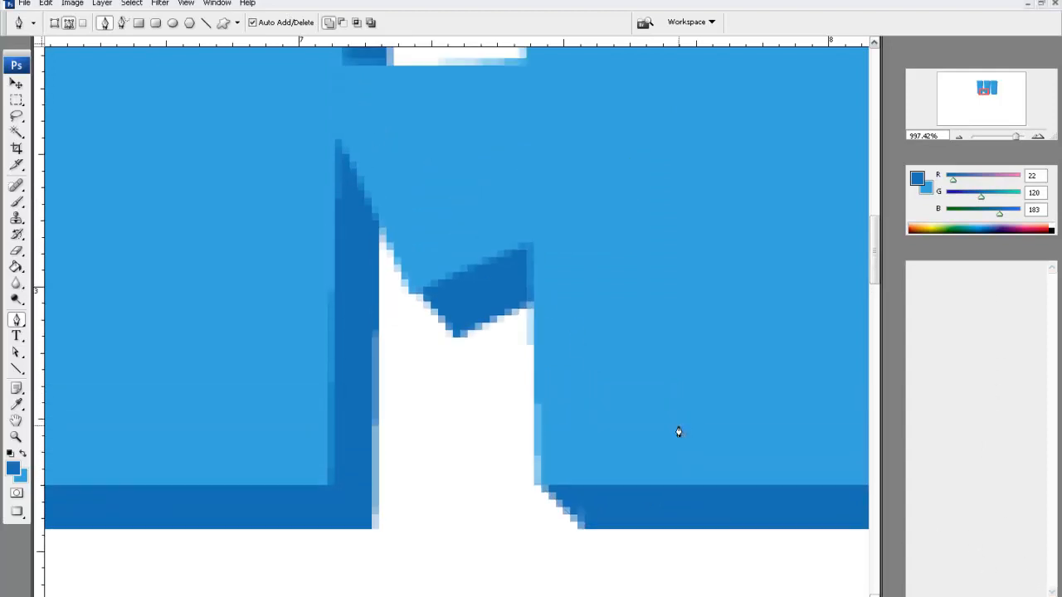
scroll(677, 431, "up", 15)
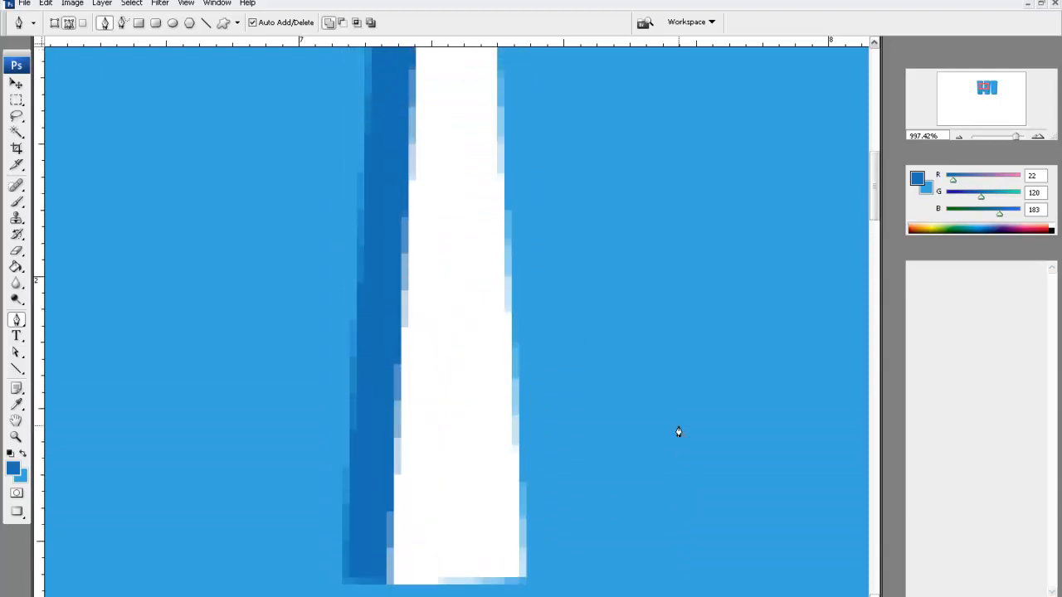
scroll(678, 431, "up", 5)
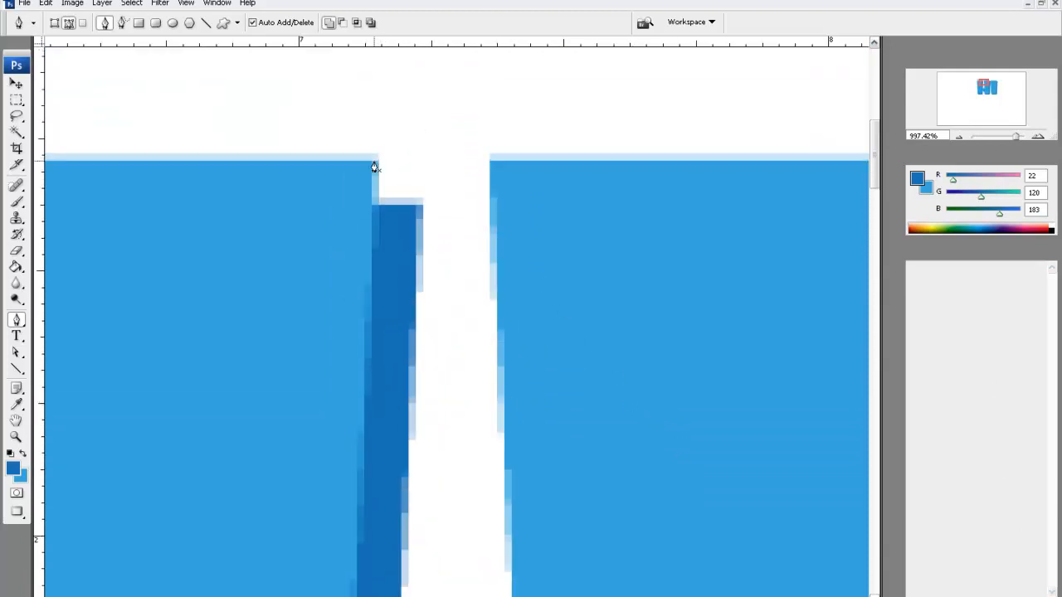
left_click(379, 162)
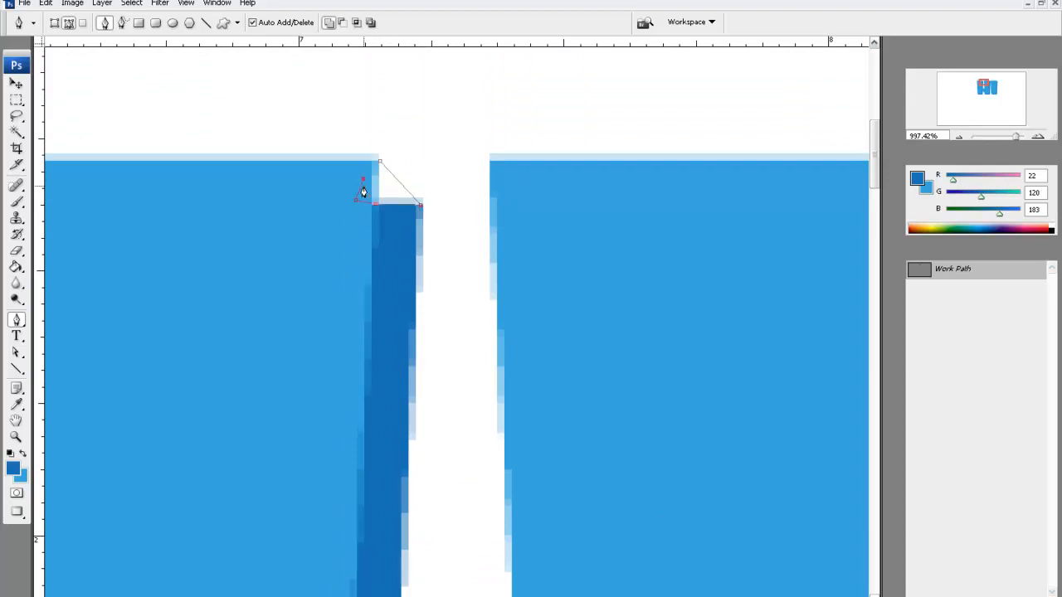
right_click(364, 189)
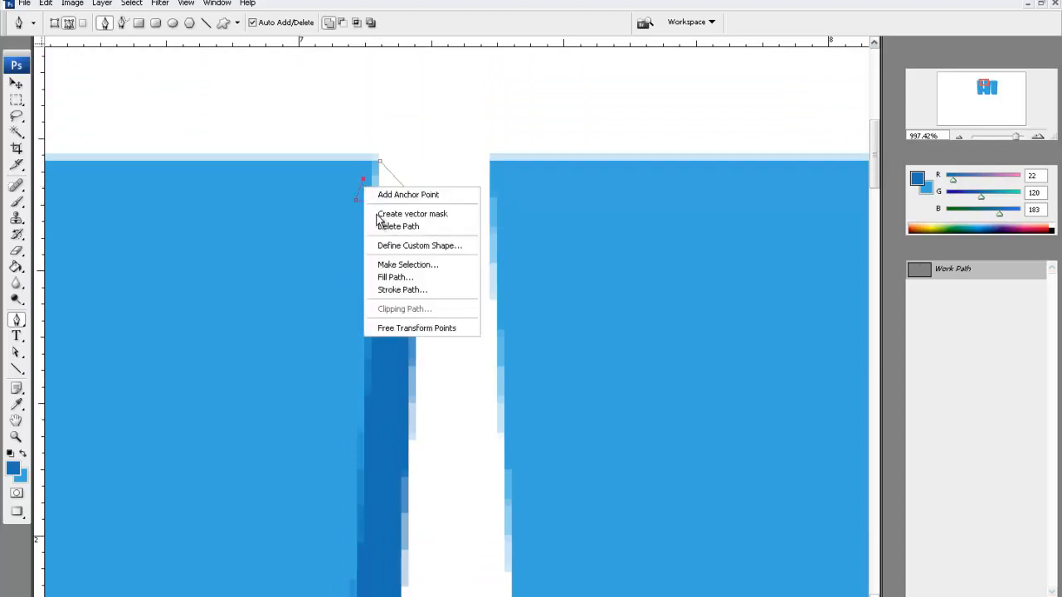
left_click(424, 266)
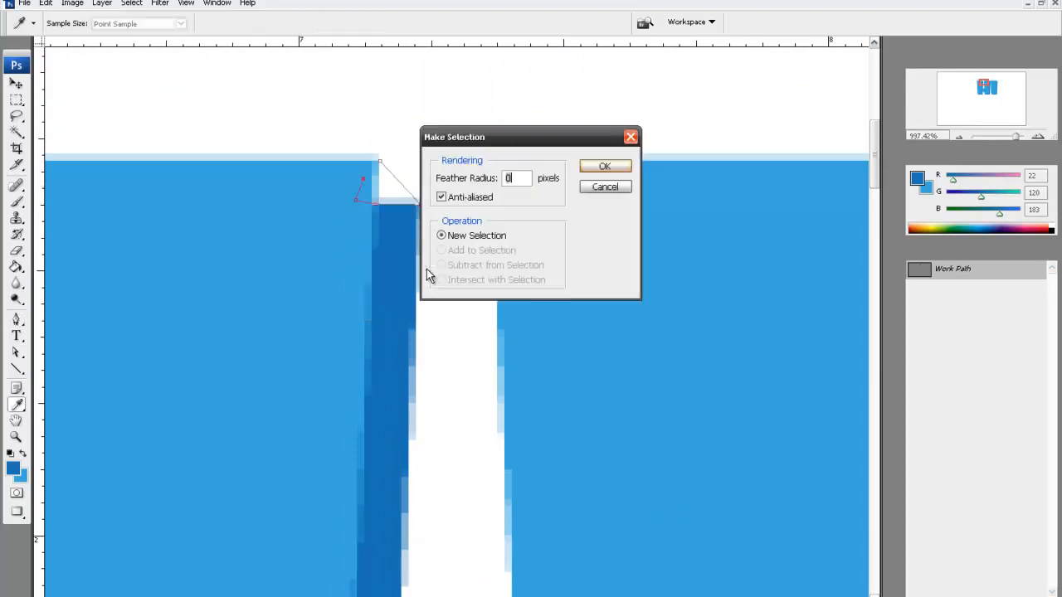
left_click(605, 188)
right_click(362, 208)
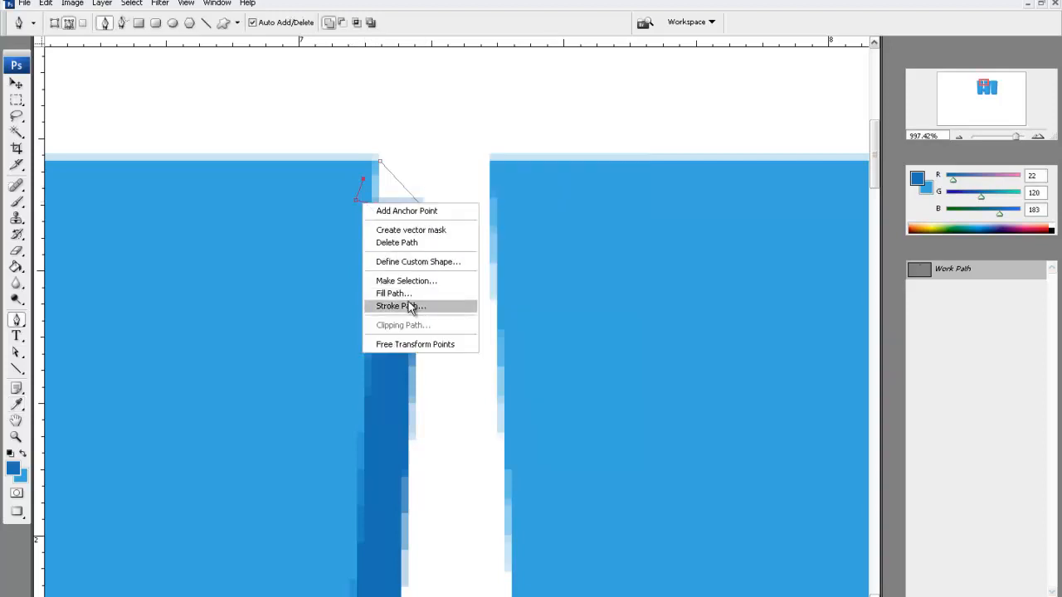
left_click(411, 306)
left_click(616, 217)
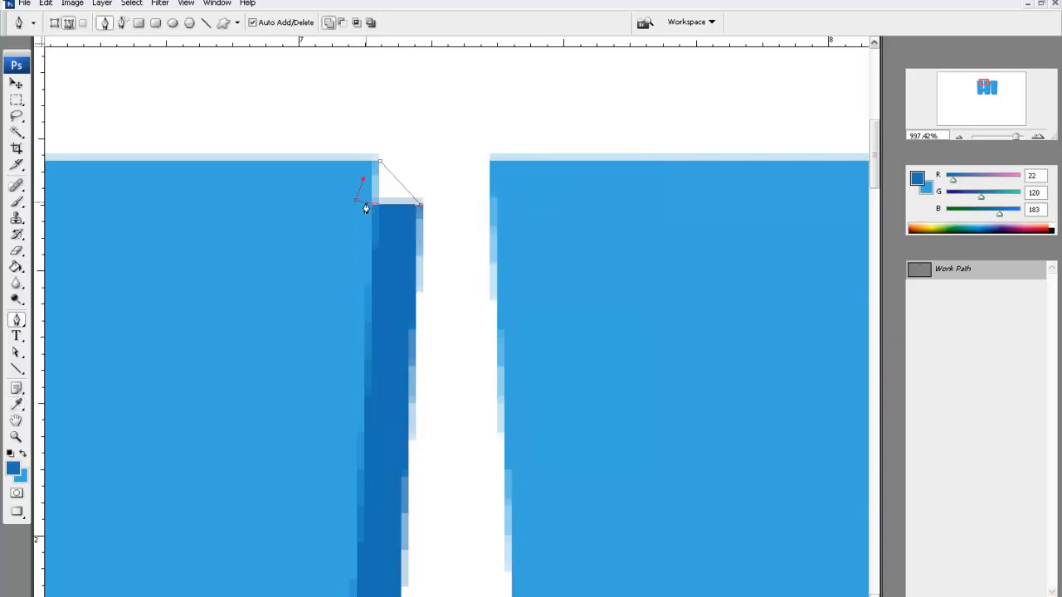
Step: Fill the path at the H's left leg with the foreground color and delete the work path
right_click(366, 208)
left_click(413, 296)
left_click(638, 145)
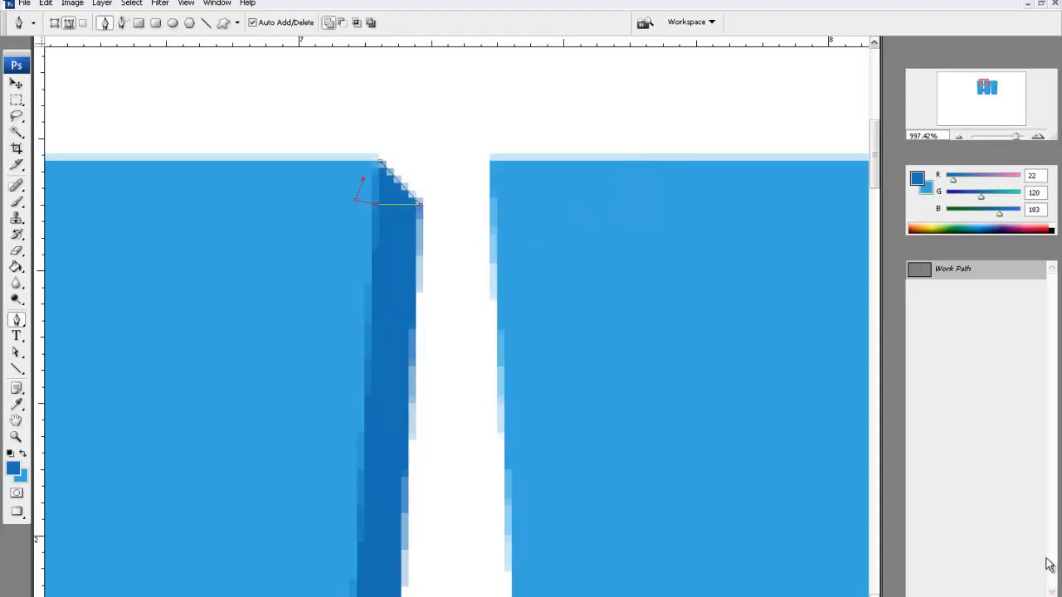
key("Delete")
left_click(500, 237)
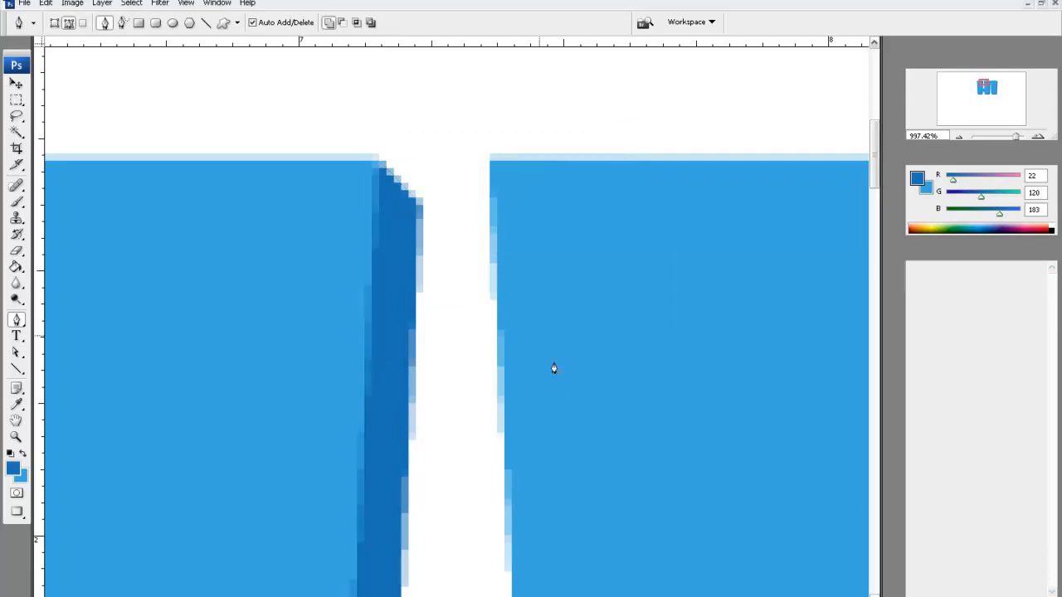
Step: Draw a Pen path around the gap at the upper-right corner of the H's right leg
scroll(561, 370, "down", 2)
scroll(561, 370, "down", 10)
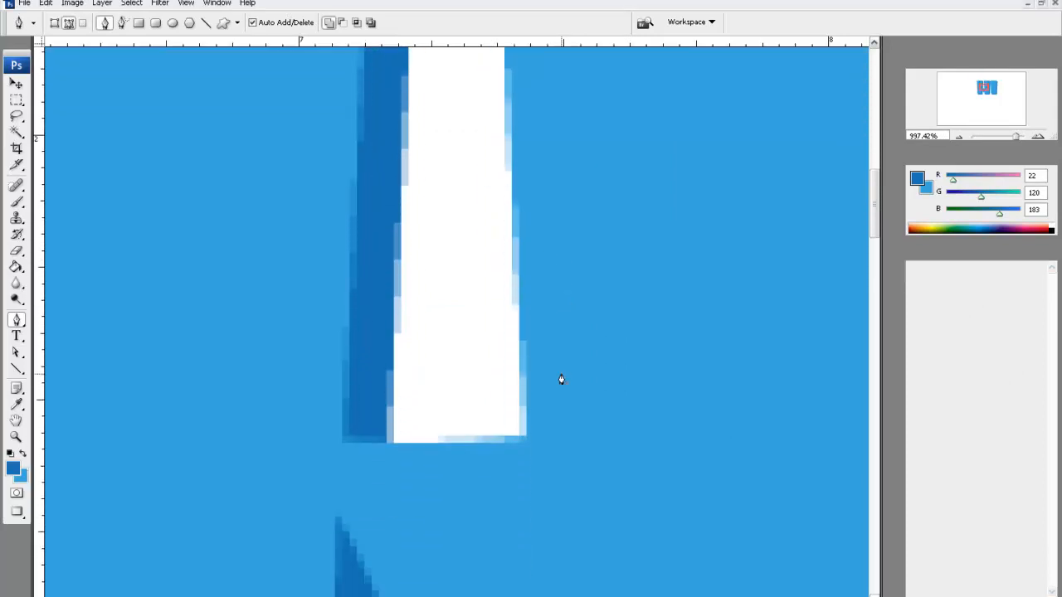
scroll(573, 556, "right", 5)
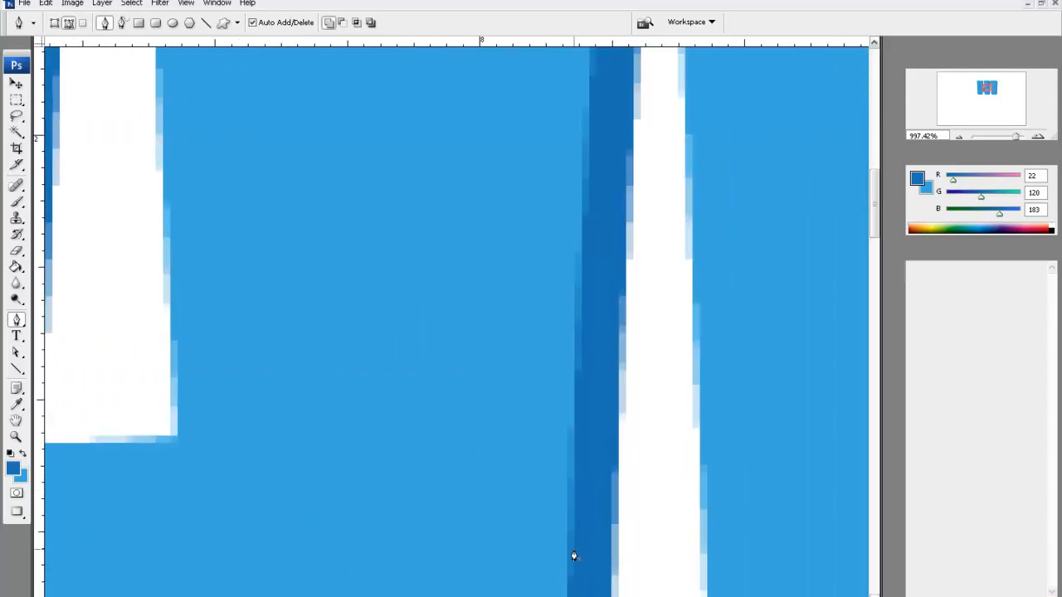
scroll(573, 556, "up", 5)
scroll(573, 555, "up", 1)
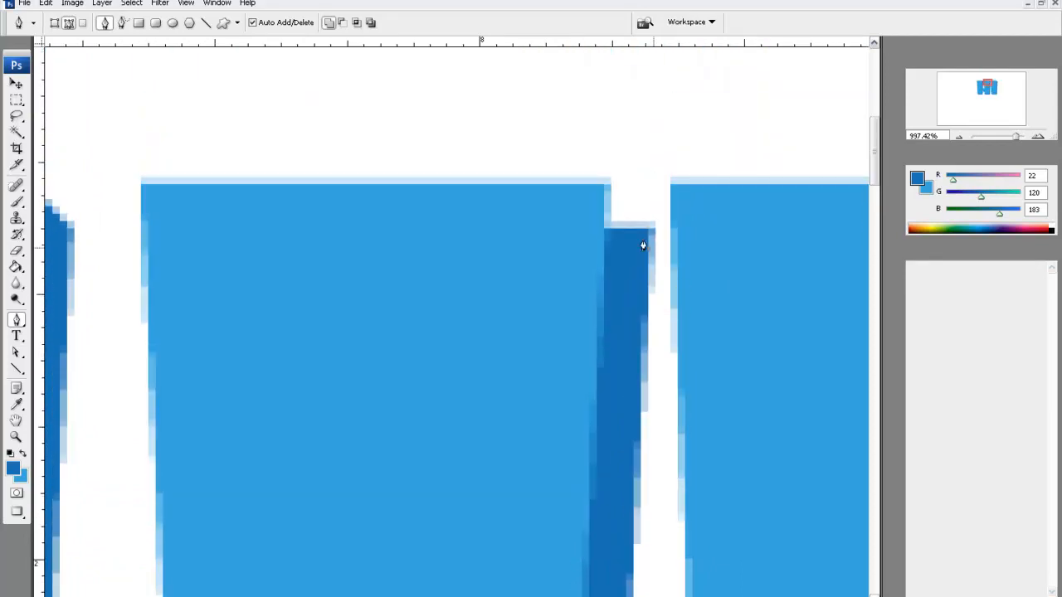
left_click(605, 184)
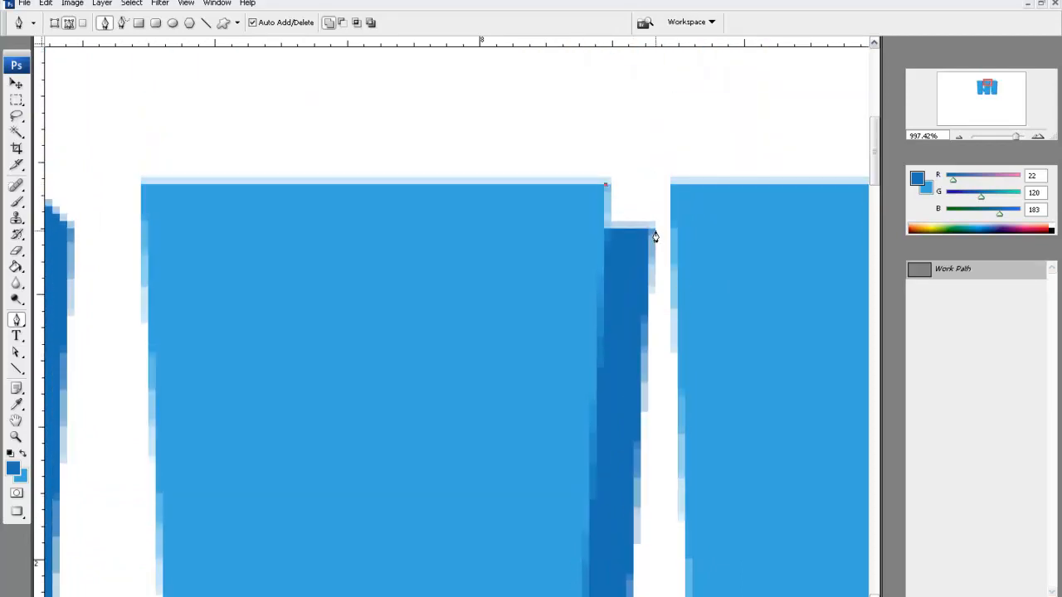
left_click(654, 231)
Step: Fill the path at the H's right leg with the foreground color at 100% opacity and delete the work path
right_click(603, 224)
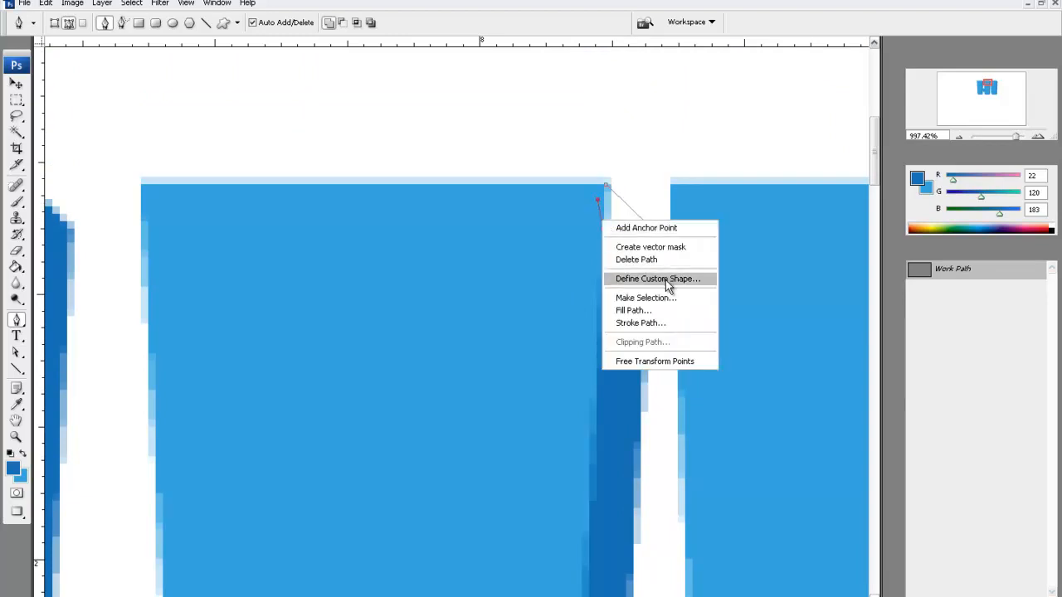
left_click(670, 314)
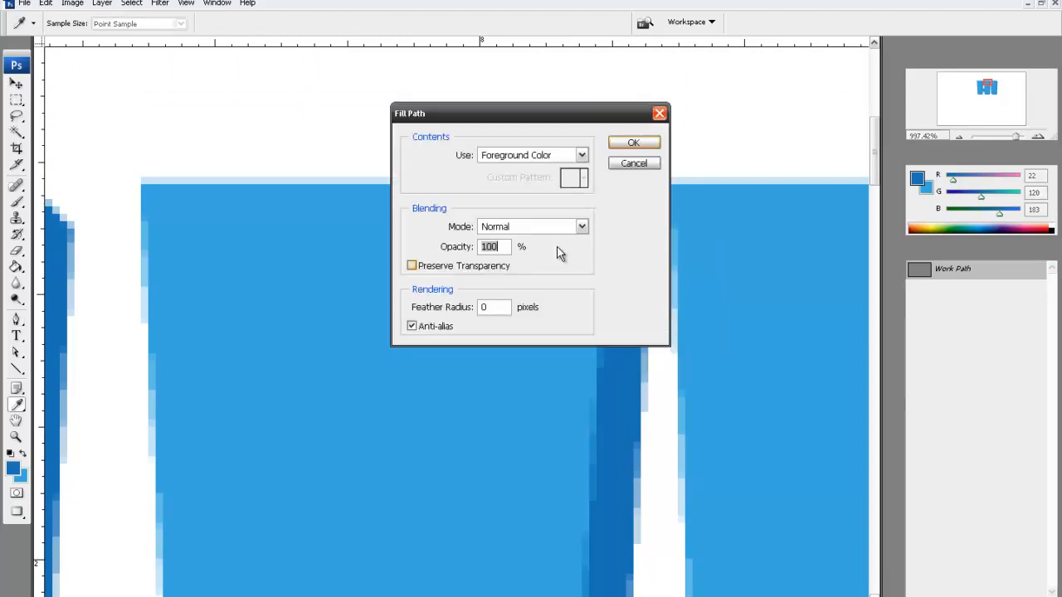
left_click(639, 146)
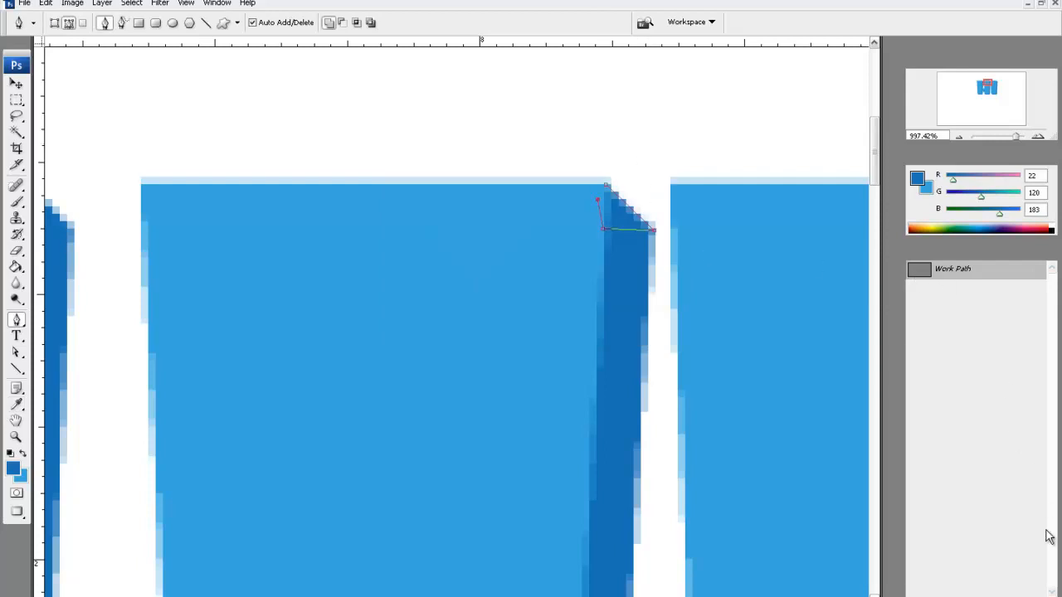
left_click(1040, 595)
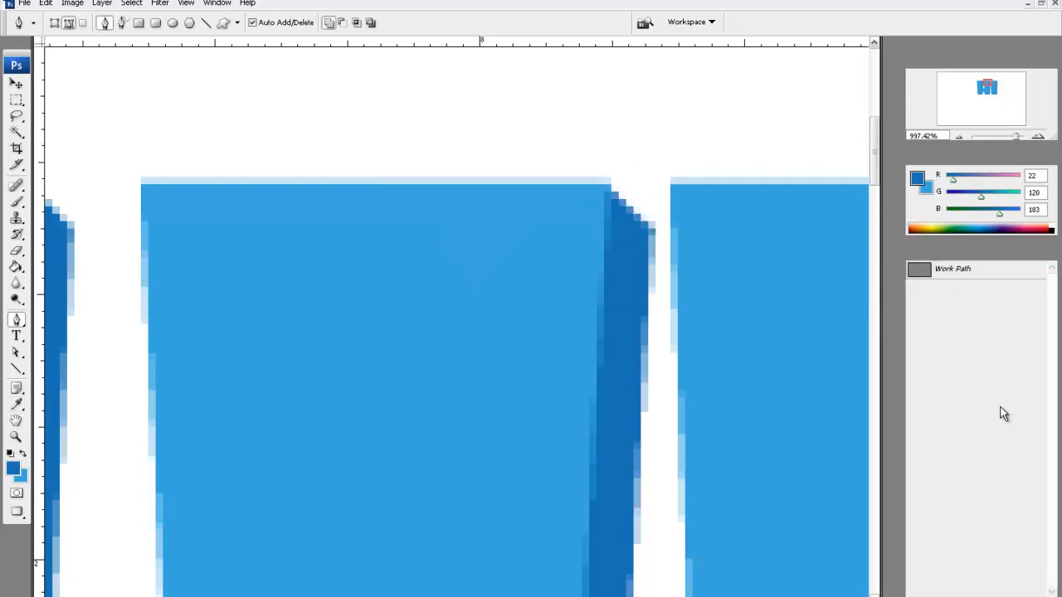
left_click(991, 271)
left_click(1040, 592)
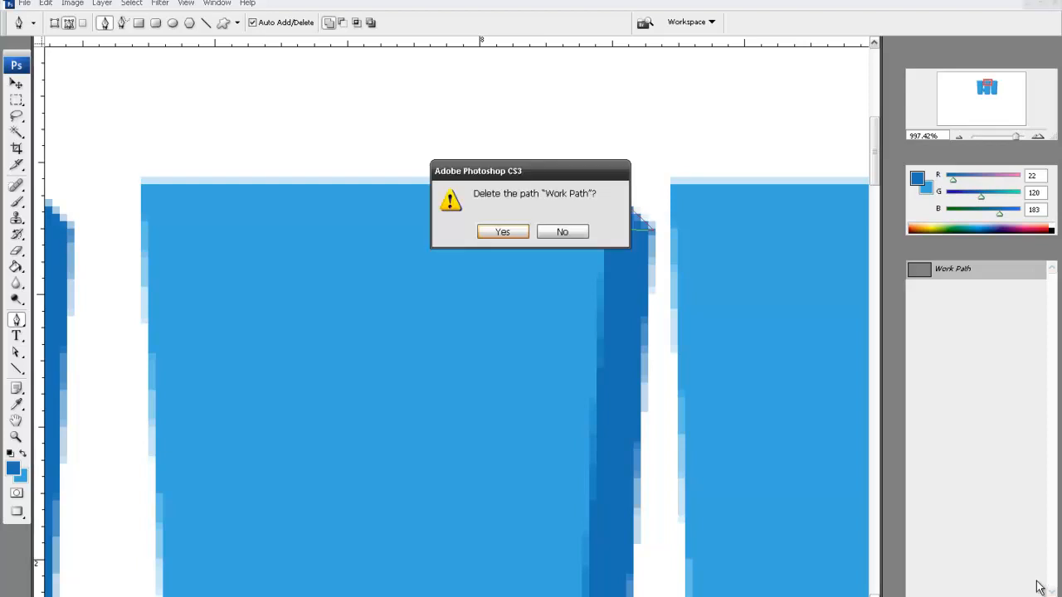
left_click(519, 232)
Step: Draw a Pen path around the gap at the lower-left corner of the I
scroll(613, 296, "down", 2)
scroll(612, 297, "down", 5)
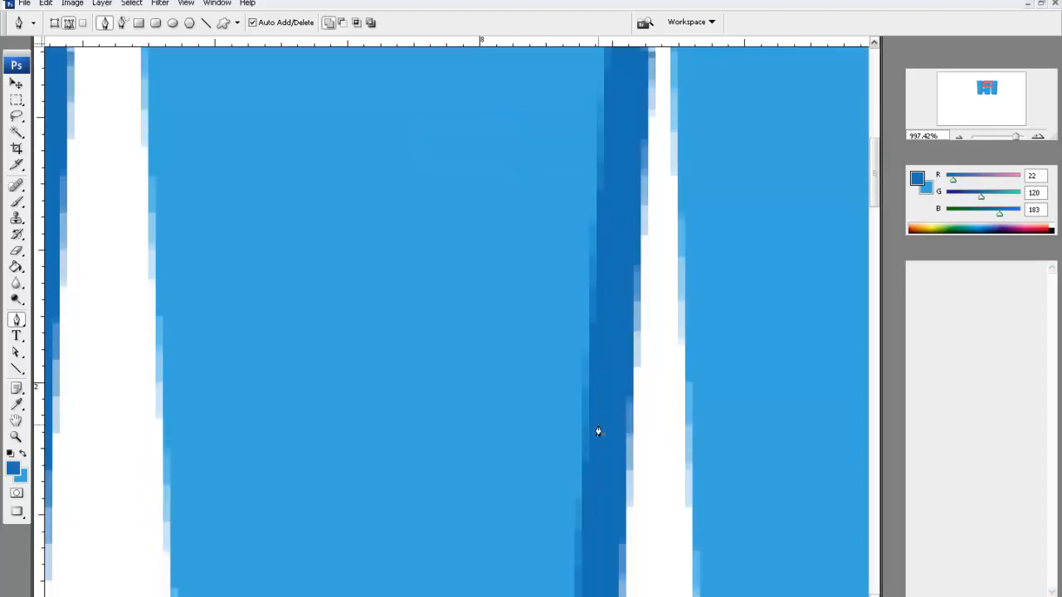
scroll(599, 473, "down", 3)
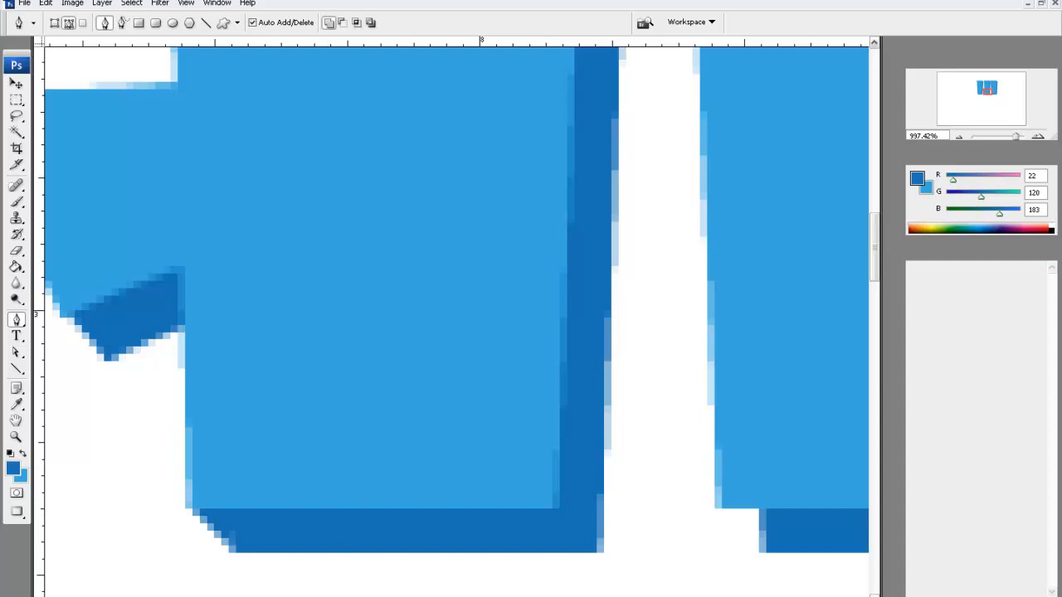
scroll(539, 555, "right", 5)
scroll(539, 555, "left", 2)
left_click(535, 507)
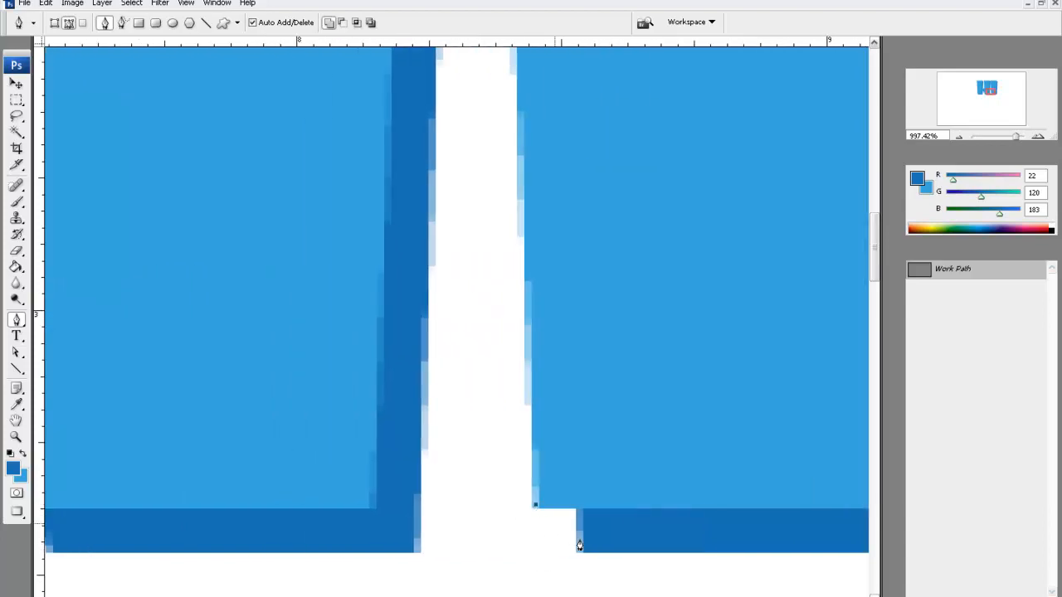
left_click_drag(582, 551, 592, 500)
Step: Fill the I's lower-left corner path with the foreground color at 100% opacity and delete the work path
right_click(554, 493)
left_click(594, 435)
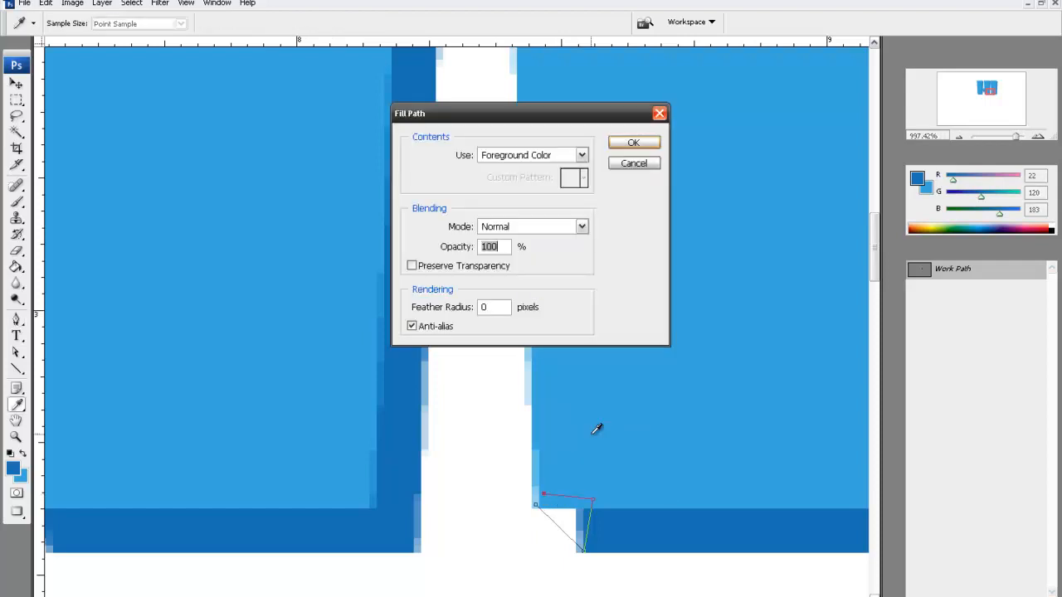
left_click(635, 143)
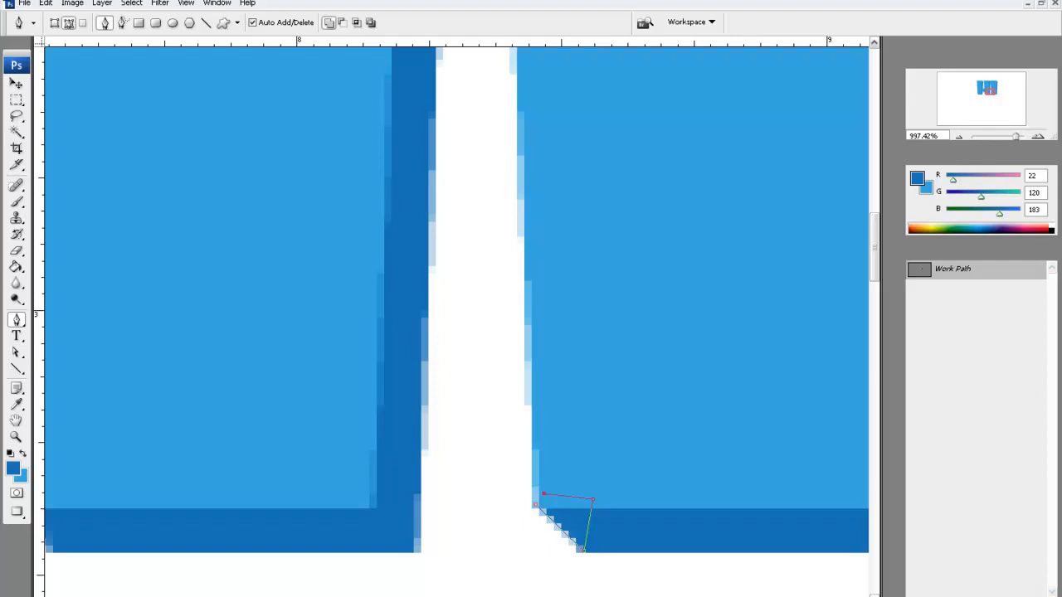
left_click(1037, 595)
left_click(502, 233)
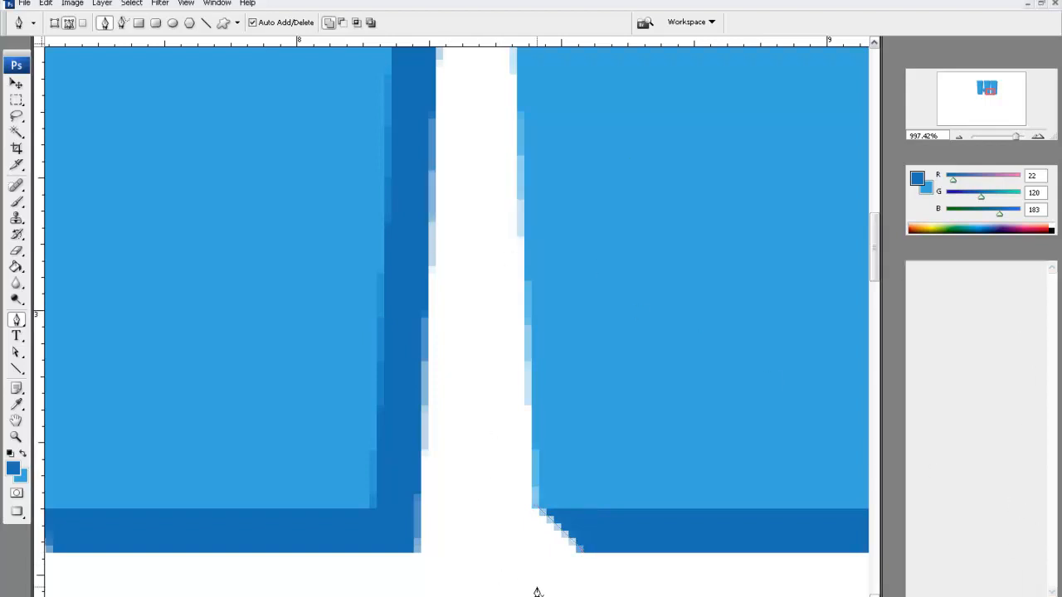
Step: Draw a Pen path around the gap at the upper-right corner of the I
scroll(456, 321, "right", 10)
scroll(571, 524, "left", 2)
scroll(565, 502, "up", 6)
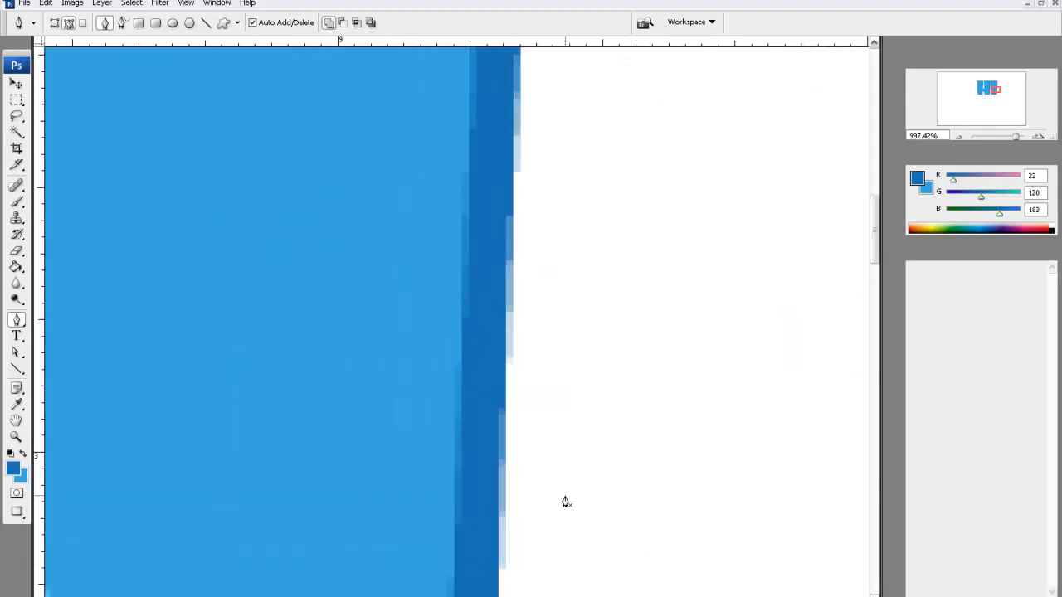
scroll(565, 502, "up", 3)
left_click_drag(873, 182, 873, 140)
left_click(494, 189)
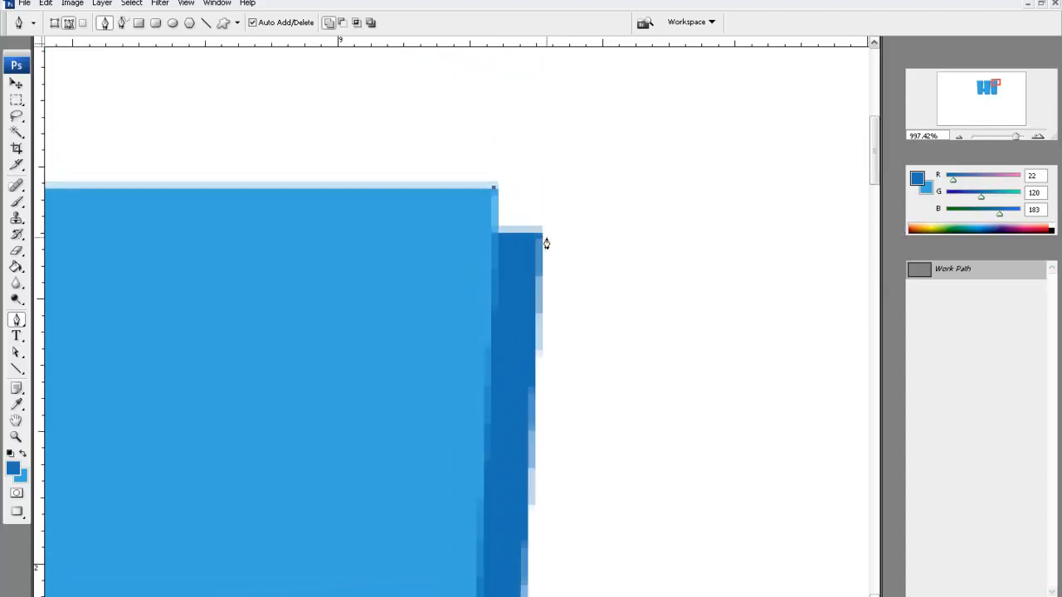
left_click_drag(484, 239, 480, 223)
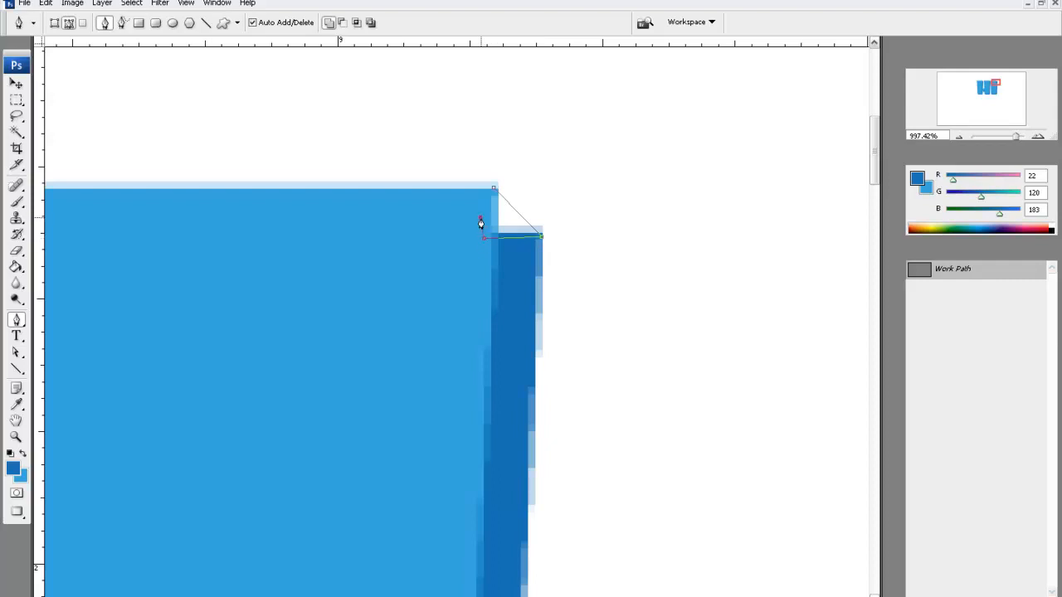
Step: Try a stroke on the I's upper-right corner path and undo it
right_click(482, 233)
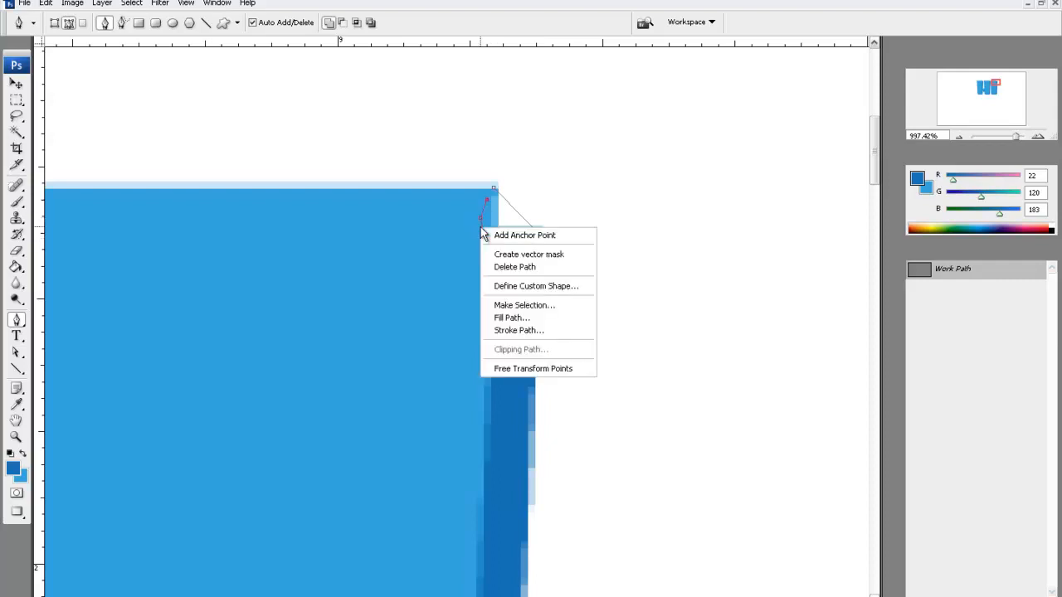
left_click(531, 326)
left_click(621, 197)
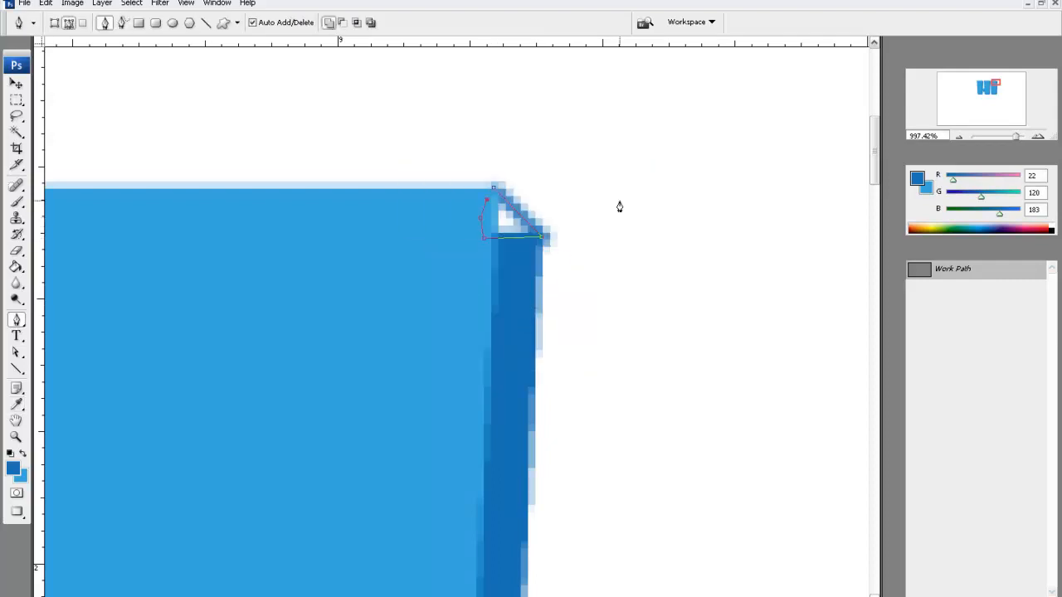
key("ctrl+z")
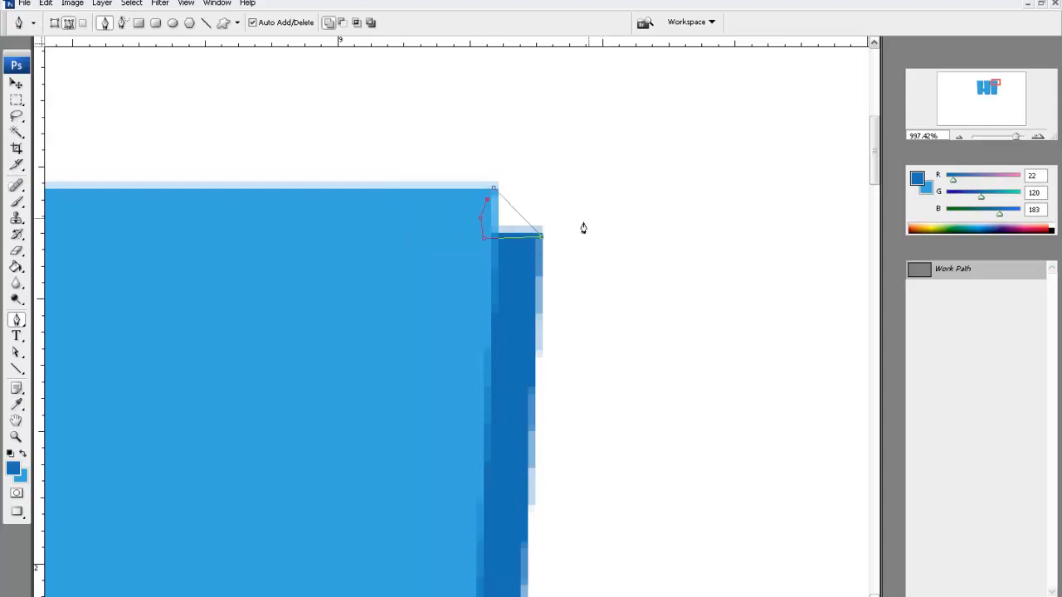
Step: Fill the I's upper-right corner path with the foreground color at 100% opacity and delete the work path
right_click(525, 240)
left_click(550, 327)
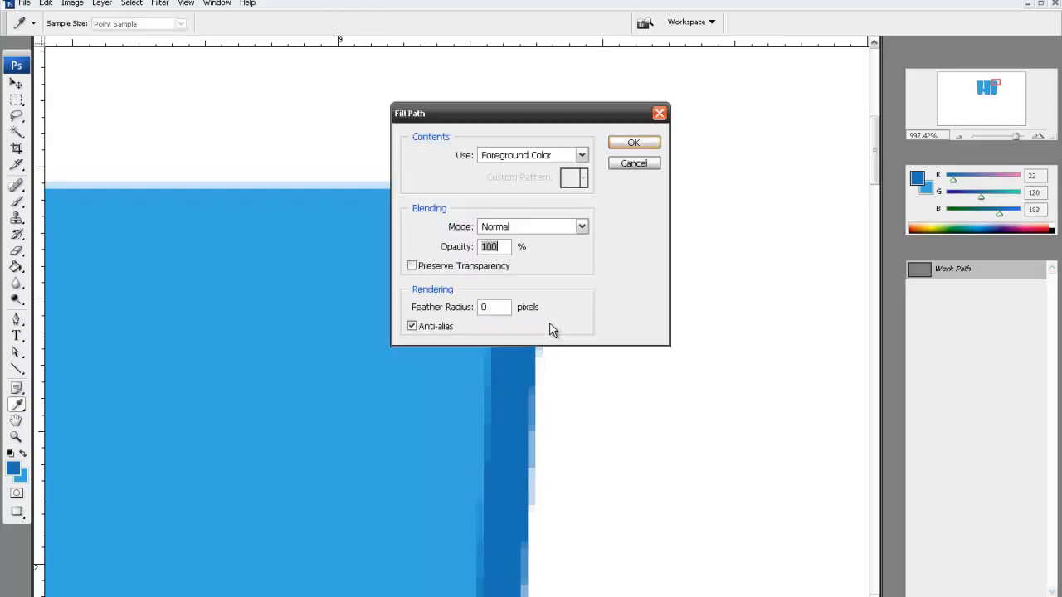
left_click(631, 144)
key("Return")
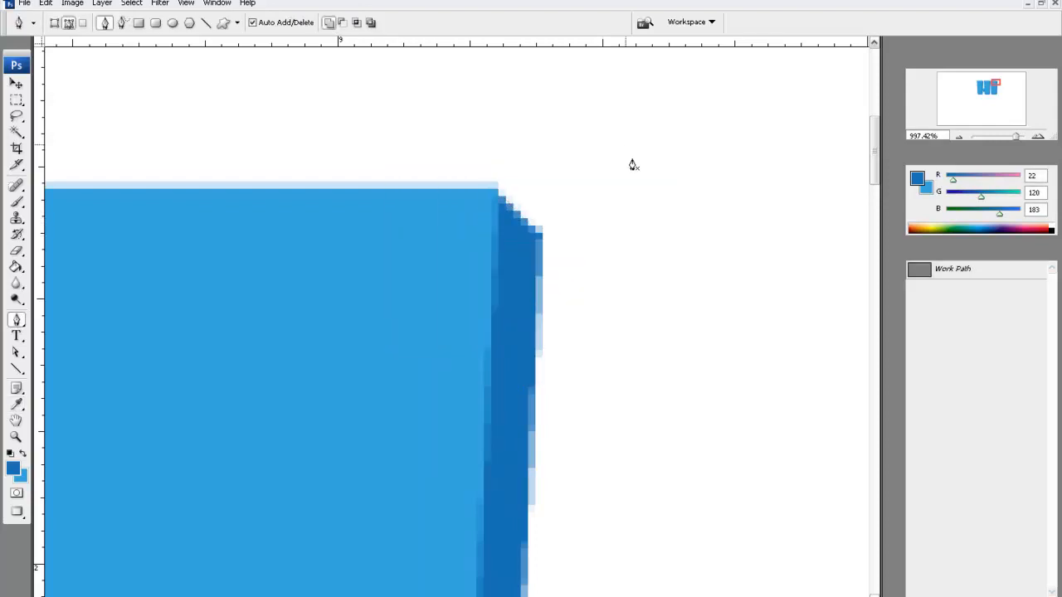
left_click(1000, 277)
key("Delete")
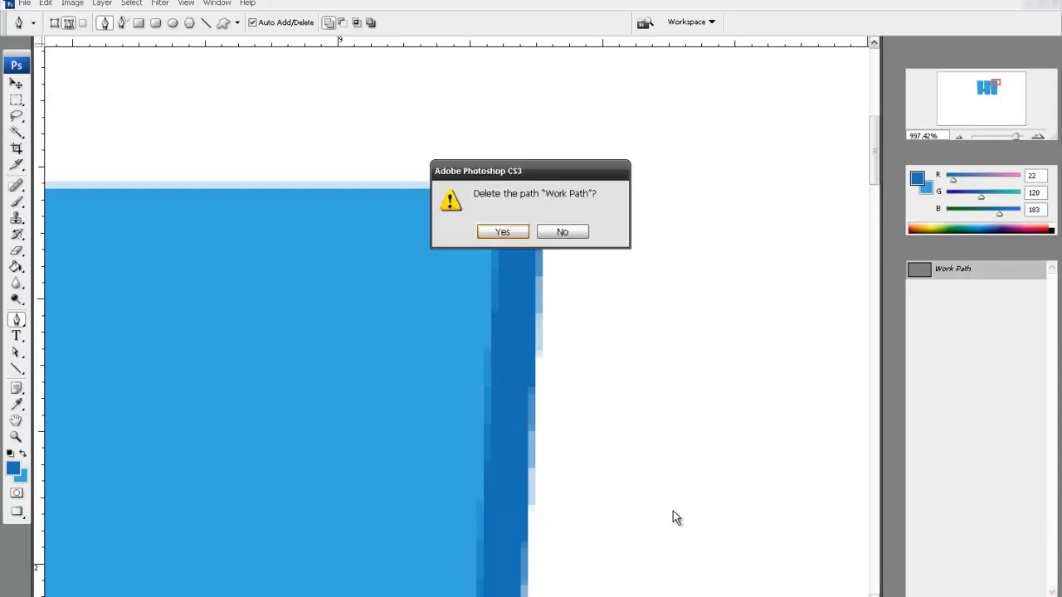
left_click(508, 233)
scroll(628, 593, "left", 5)
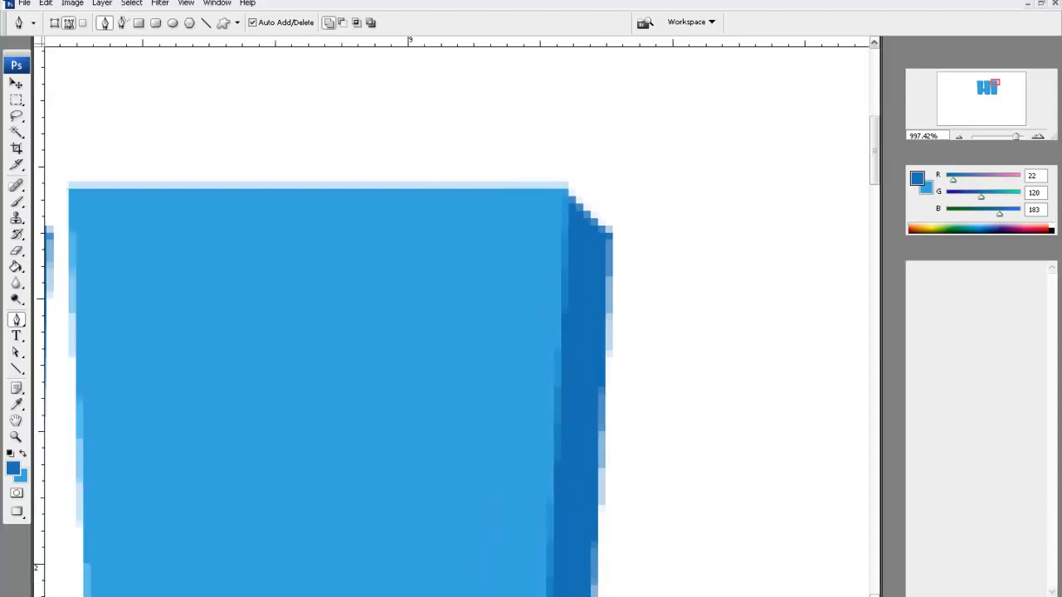
Step: Arrange the HI document and Old Texture.jpg as floating windows so that both are visible, with the texture file active
scroll(457, 321, "right", 1)
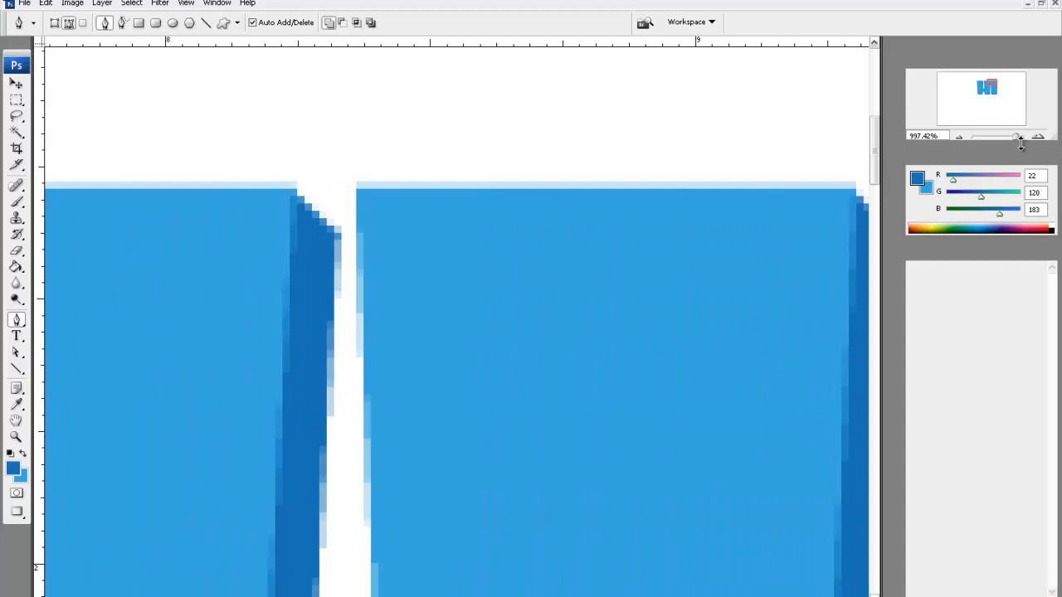
left_click_drag(1011, 141, 1008, 138)
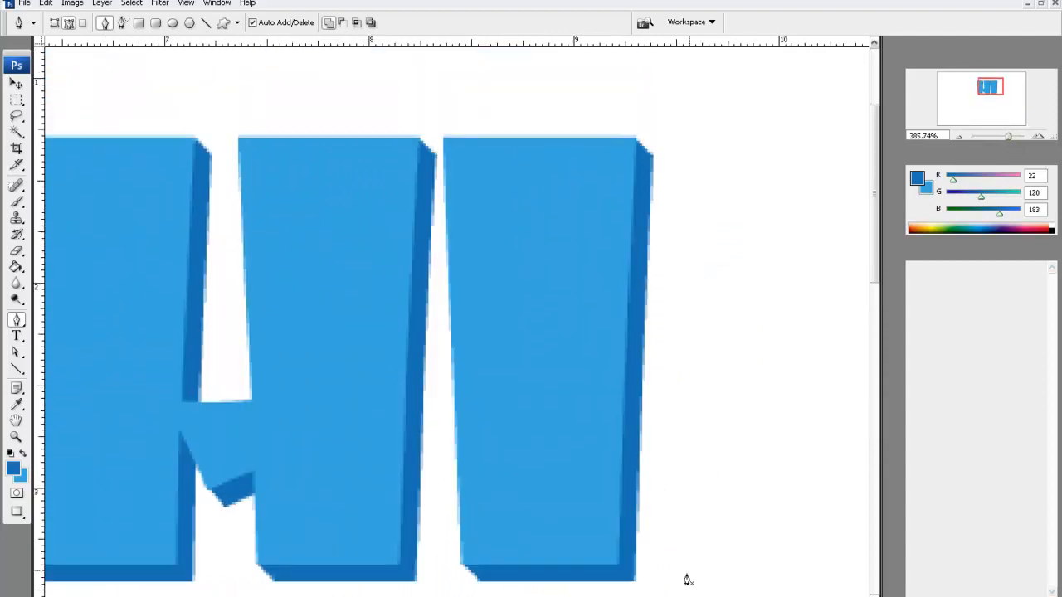
scroll(457, 321, "left", 3)
scroll(456, 322, "right", 2)
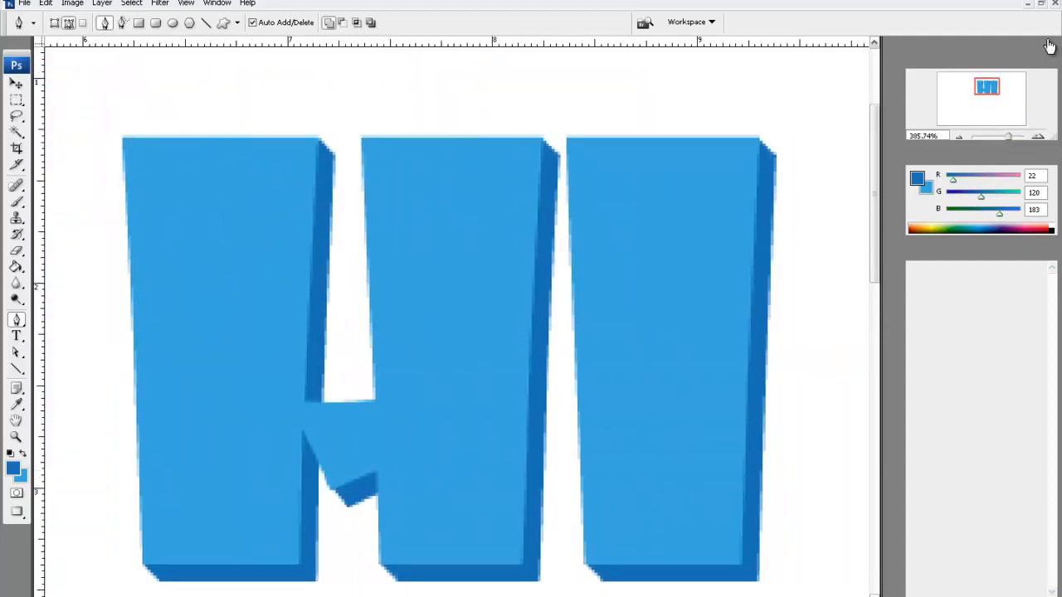
left_click(1028, 4)
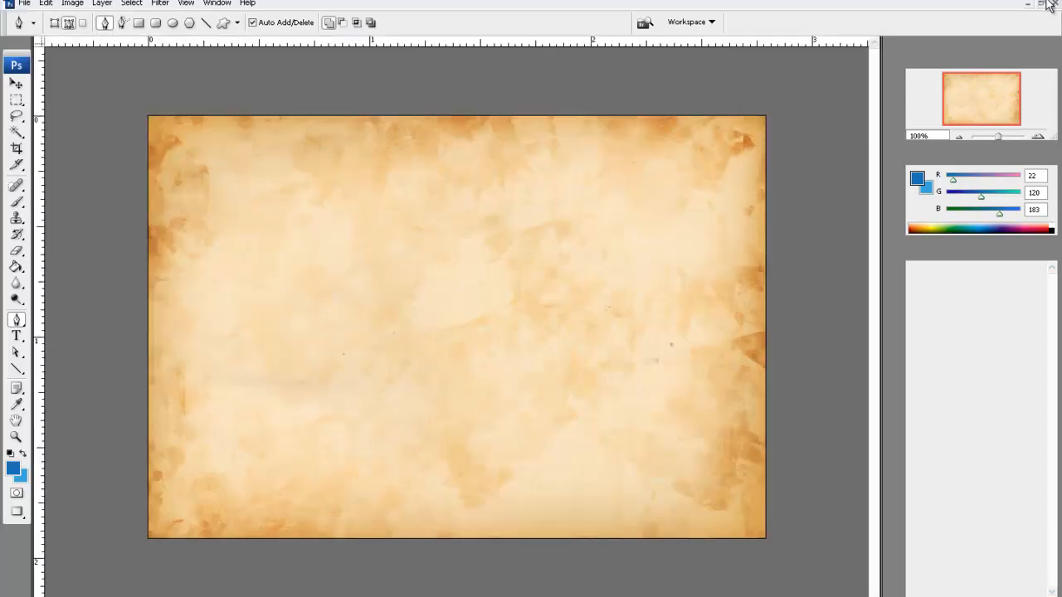
left_click(1042, 4)
left_click_drag(536, 67, 691, 210)
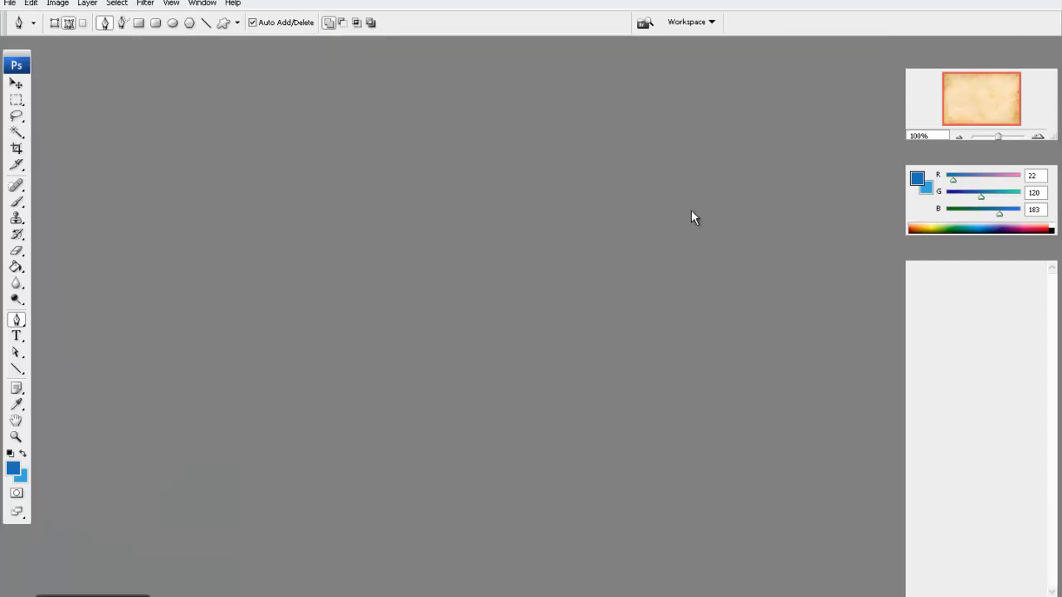
left_click(107, 596)
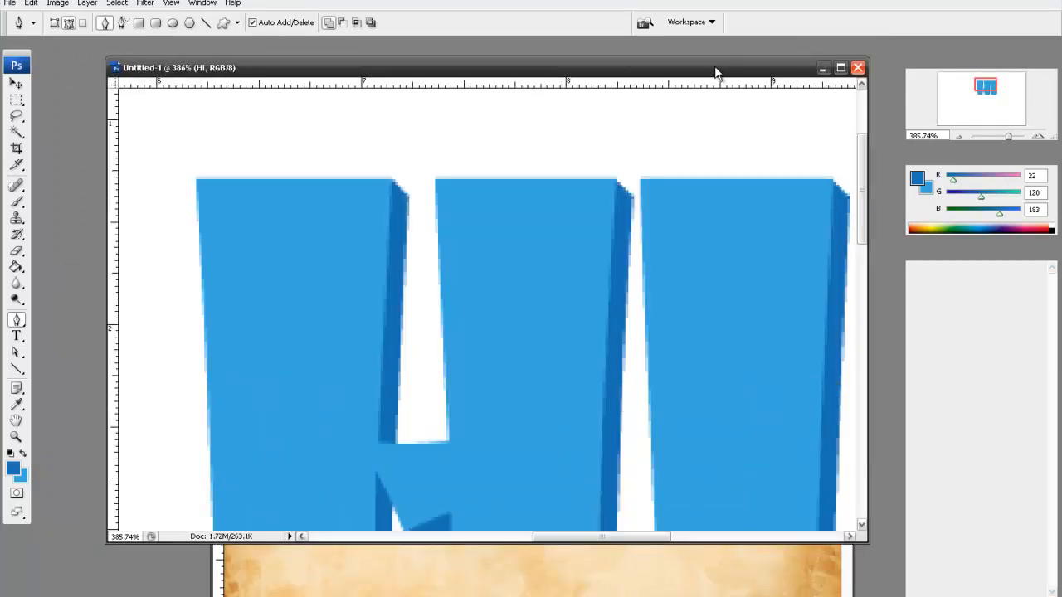
left_click_drag(714, 73, 485, 93)
left_click(708, 207)
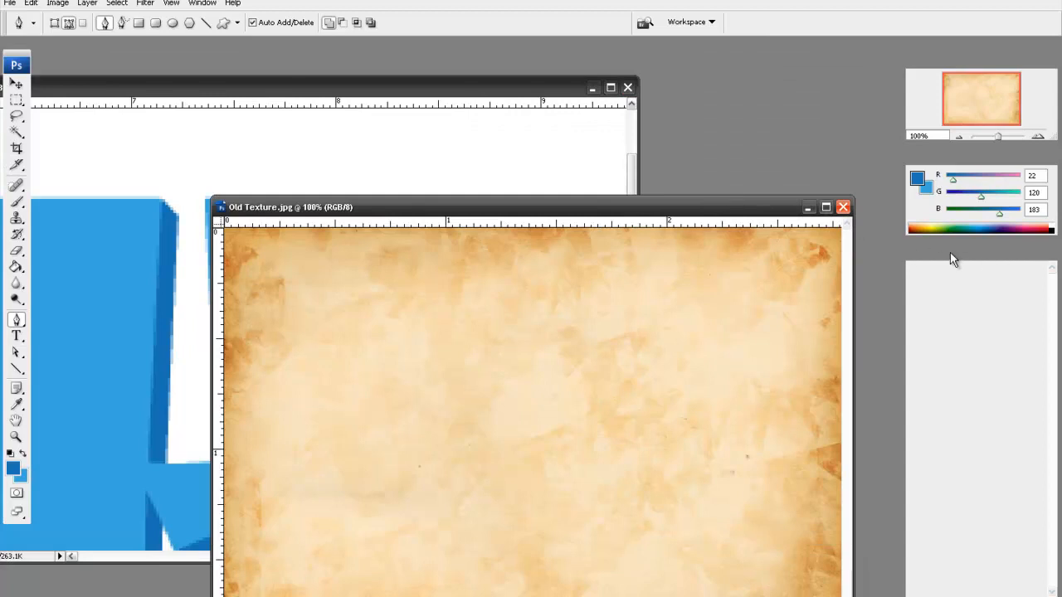
Step: Copy the Background layer of Old Texture.jpg into the HI document and close the texture file
left_click(771, 322)
left_click(929, 247)
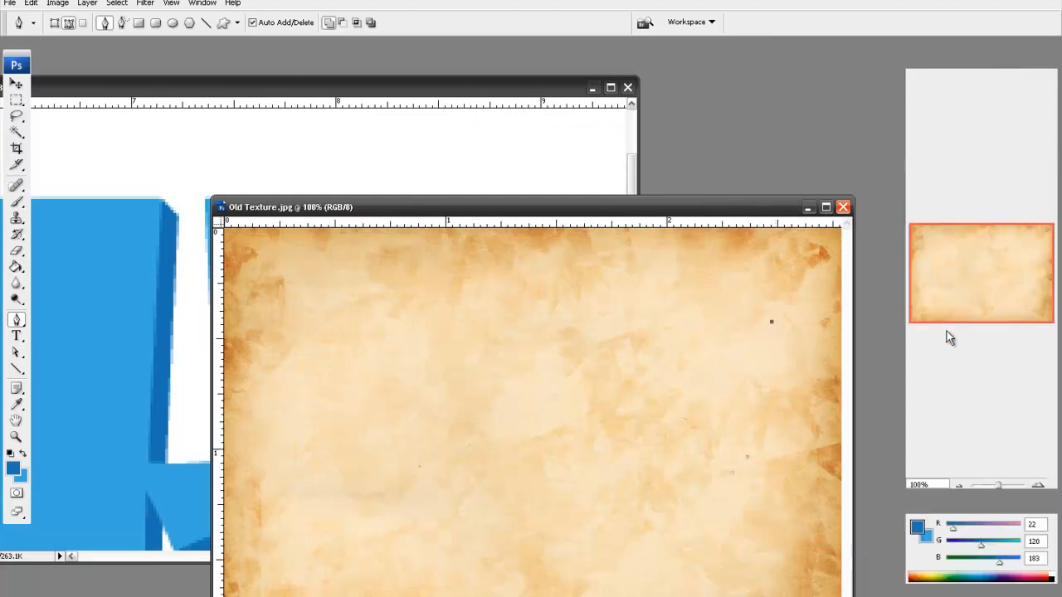
left_click(929, 591)
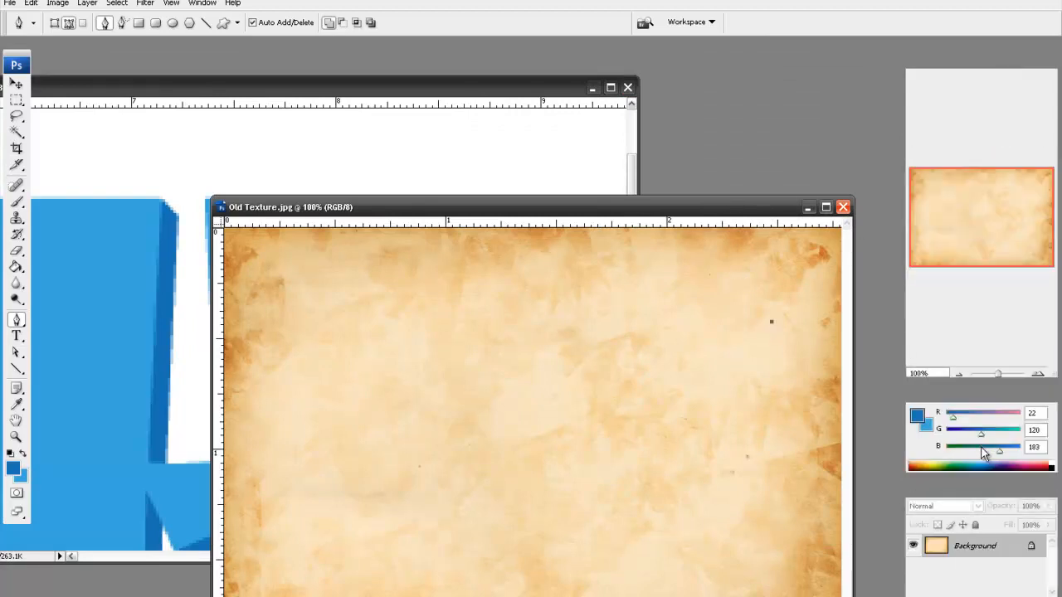
left_click_drag(958, 549, 373, 157)
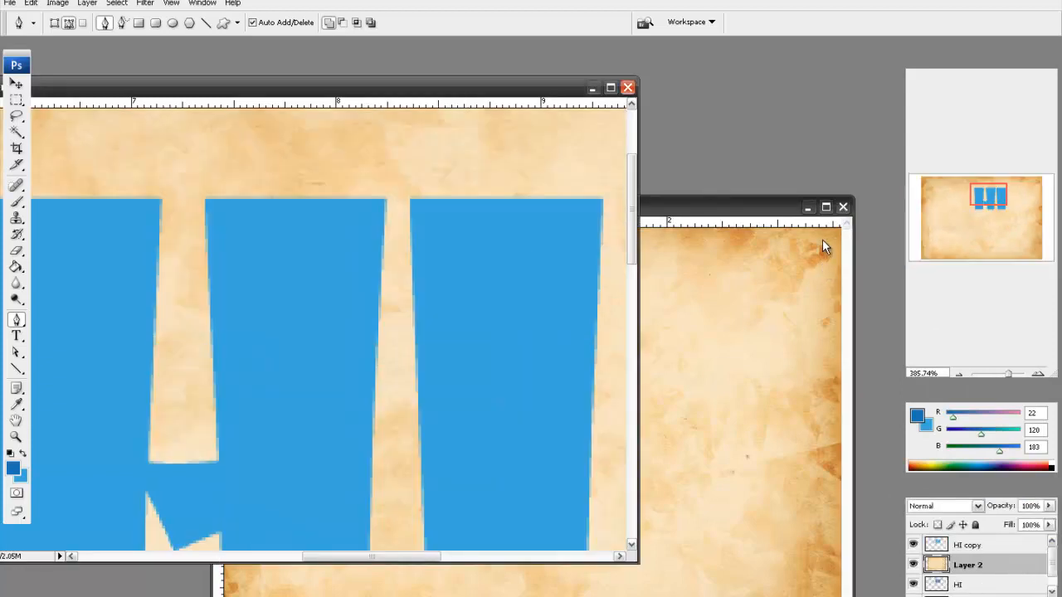
left_click(843, 208)
left_click(564, 239)
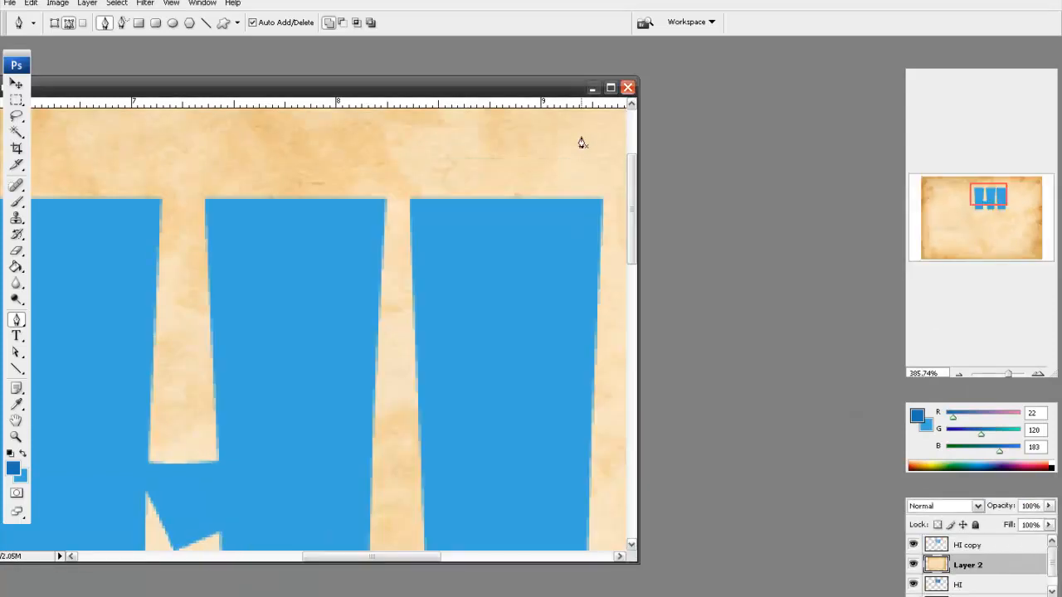
Step: Scale the texture layer to about 74.4% in width and height and position it around the HI text
left_click(610, 88)
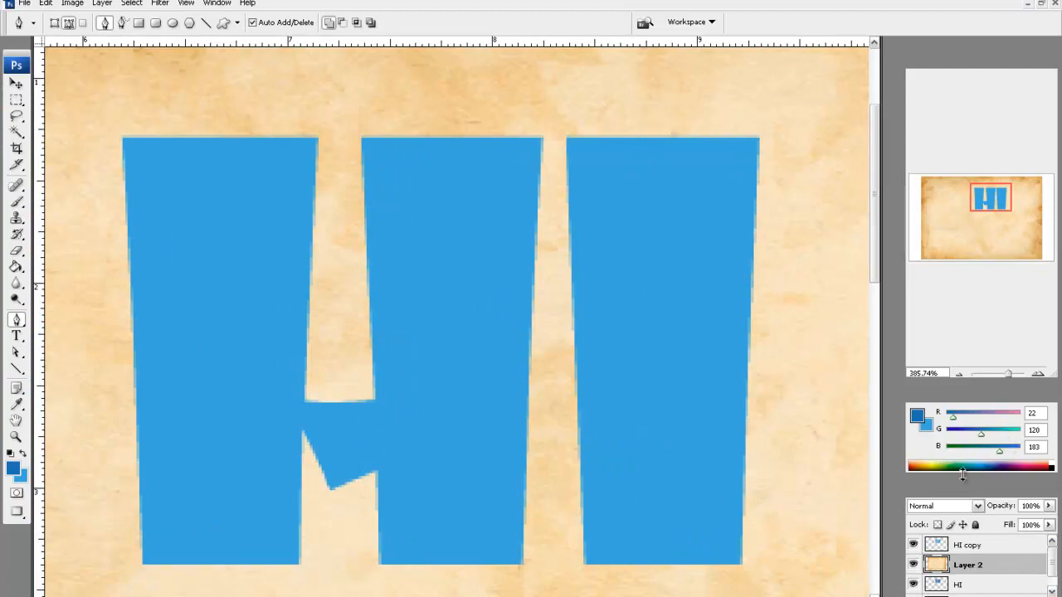
left_click_drag(1009, 375, 999, 374)
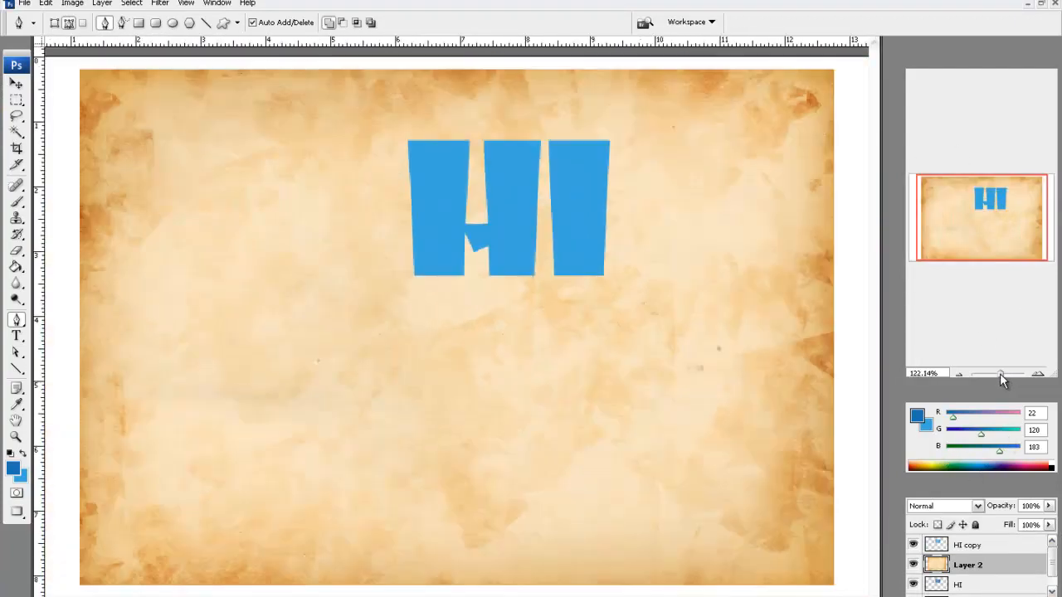
left_click(16, 84)
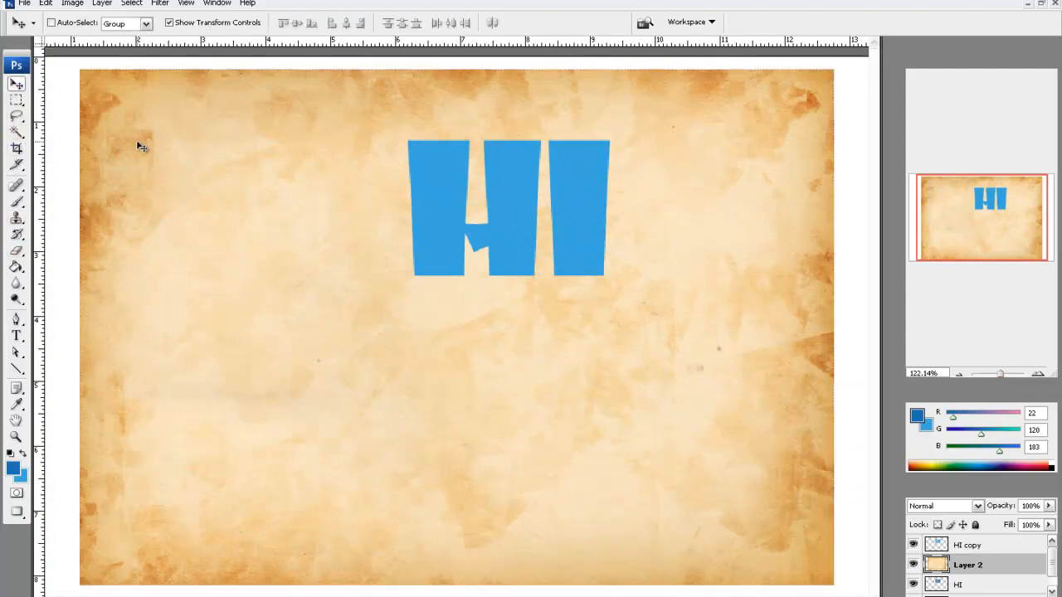
left_click_drag(79, 73, 264, 274)
left_click_drag(492, 404, 464, 281)
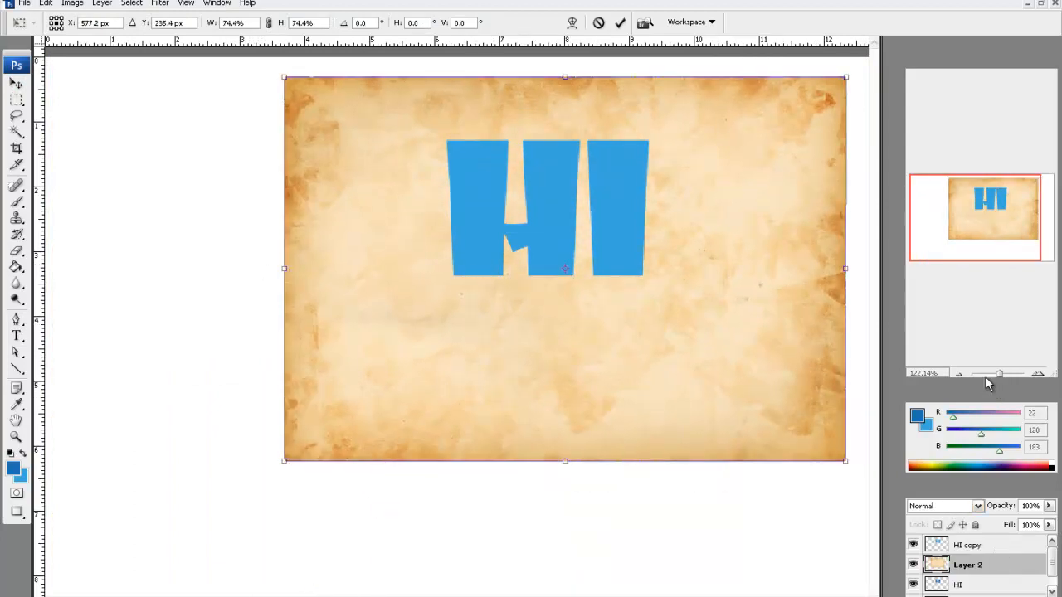
left_click_drag(989, 380, 985, 203)
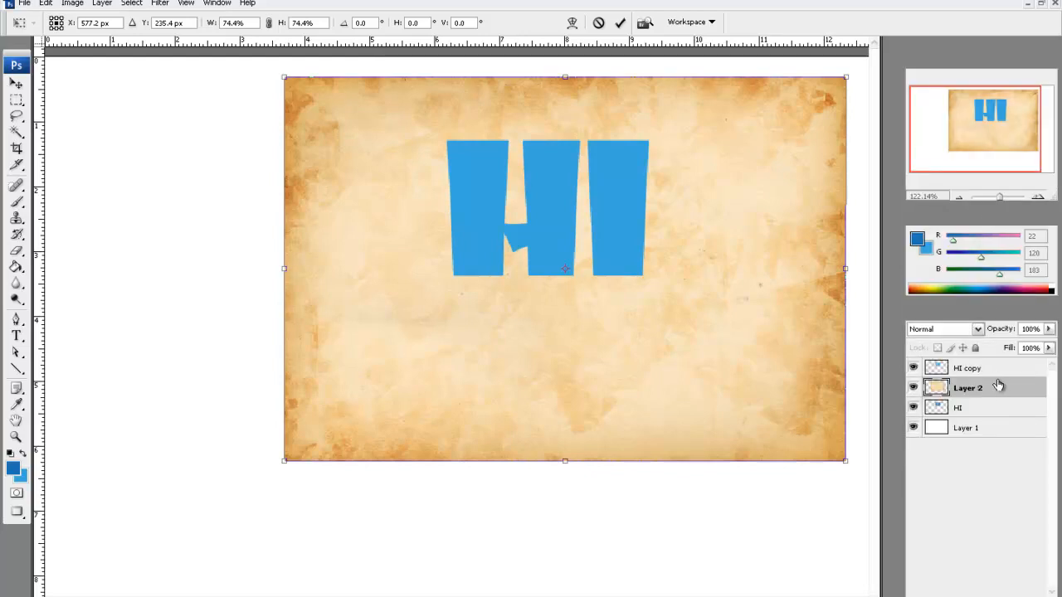
key("Return")
Step: Move the texture layer above the HI copy layer and set its blend mode to Overlay
left_click_drag(1000, 392, 994, 371)
left_click(977, 330)
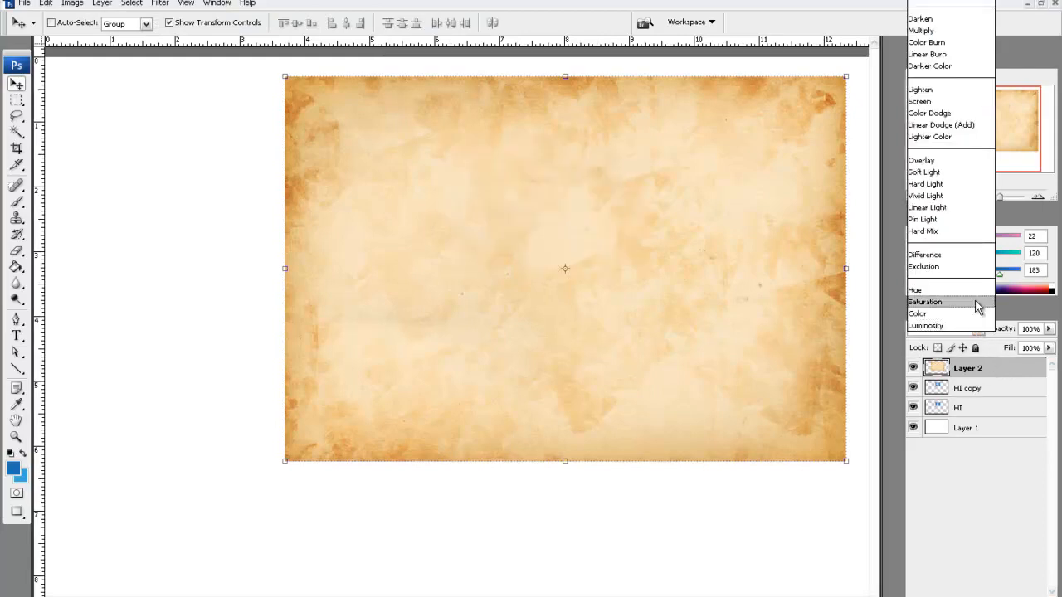
left_click(969, 160)
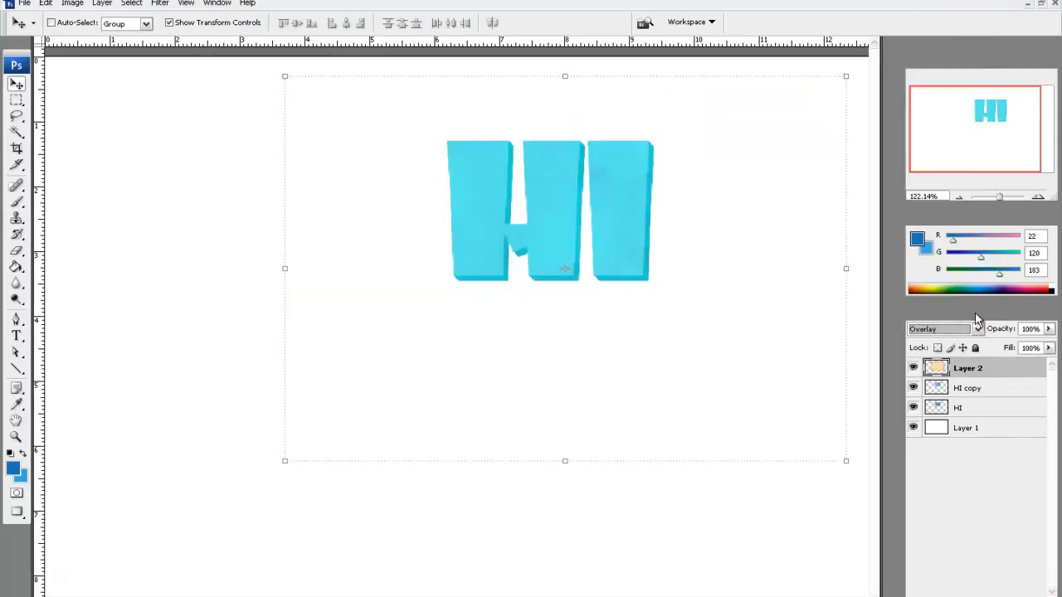
Step: Compare the Soft Light blend mode with Overlay on the texture layer and return to Overlay
key("Down")
key("Up")
key("Down")
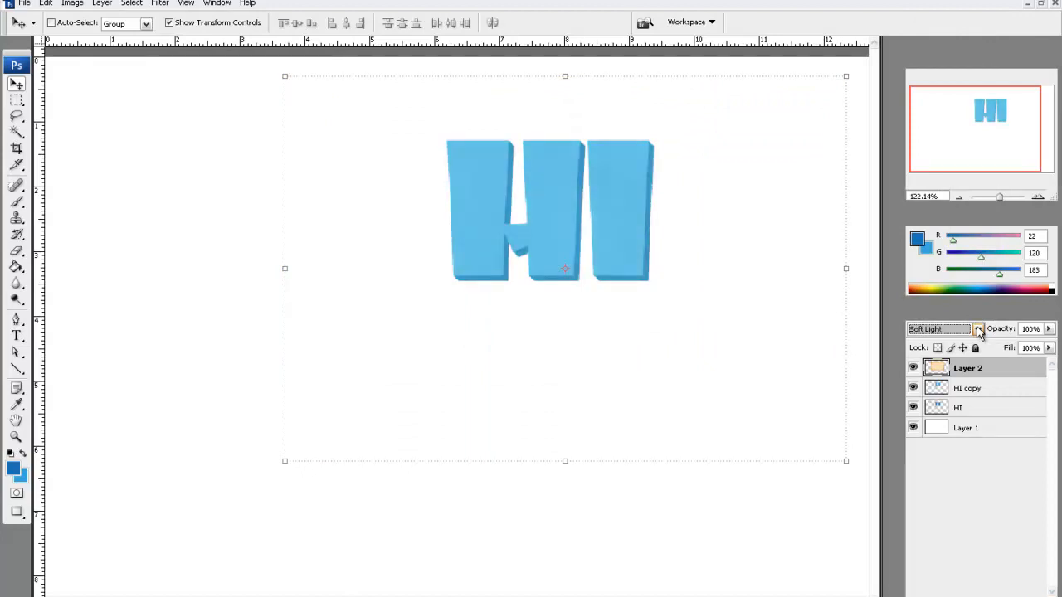
key("Up")
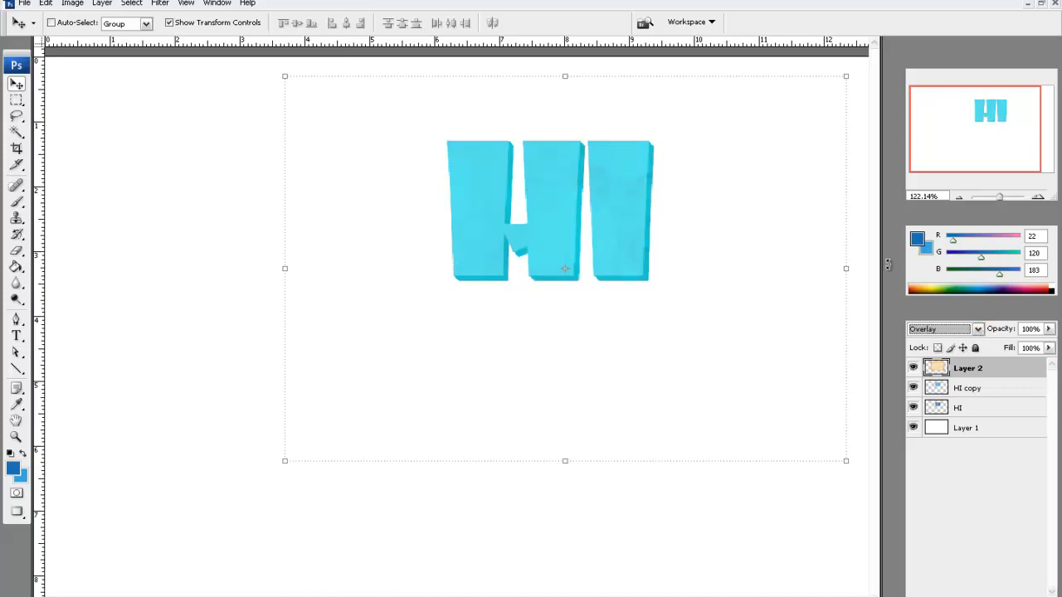